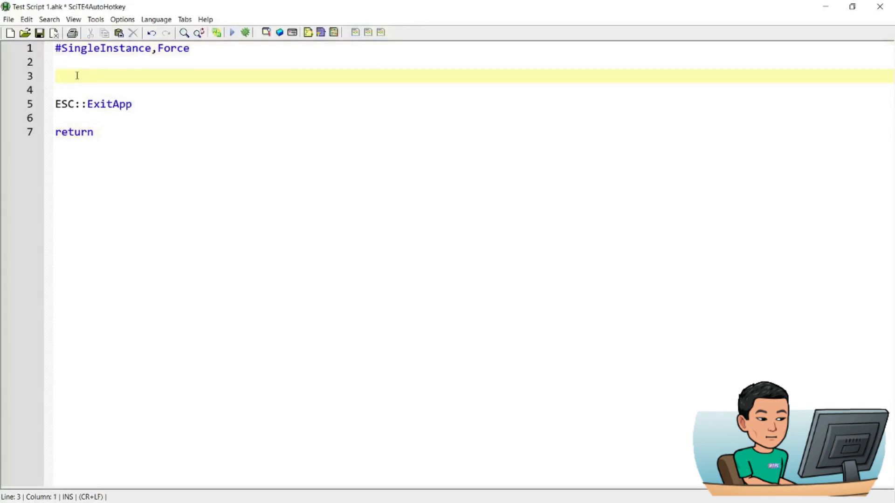
type("^NumpadEnter::")
- Write the ^NumpadEnter hotkey body with the KeyPressCount if/else, Tooltip and SetTimer lines
key("Return")
key("Return")
type("If (KeyPressCount")
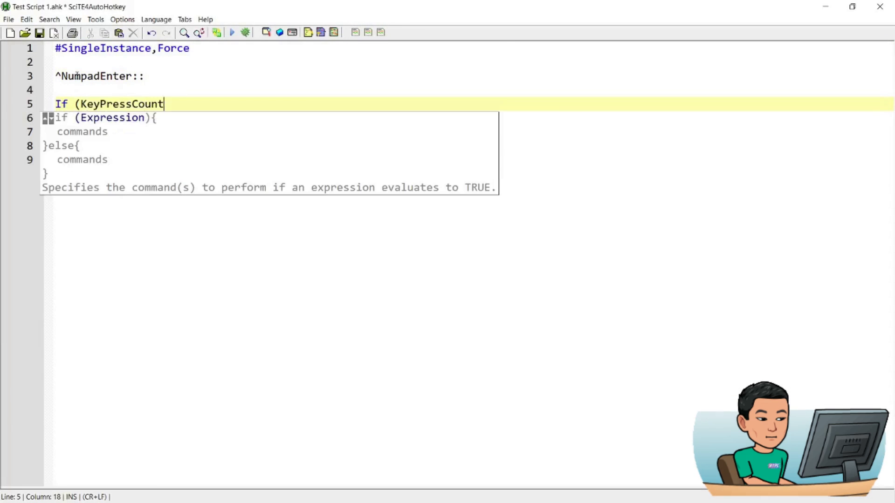
type(" > 0) {")
key("Return")
type("KeyPressCount += 1")
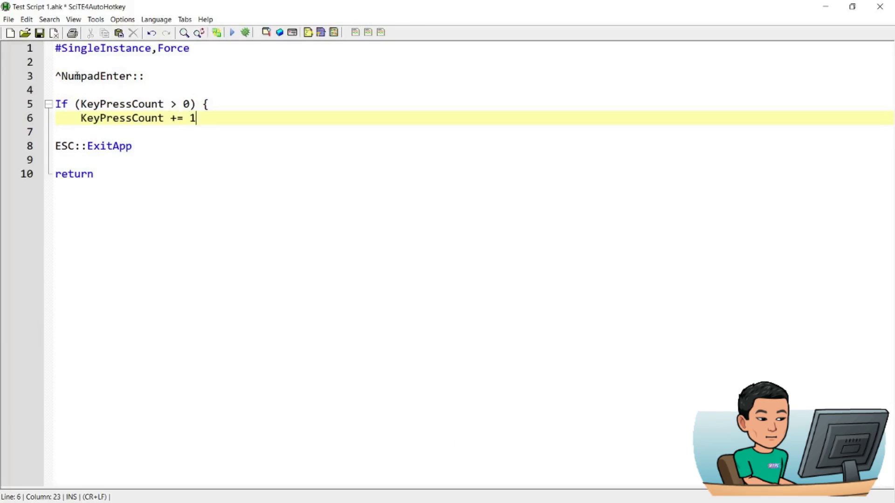
key("Return")
type("} else {")
key("Return")
type("KeyPressCount := 1")
key("Return")
type("}")
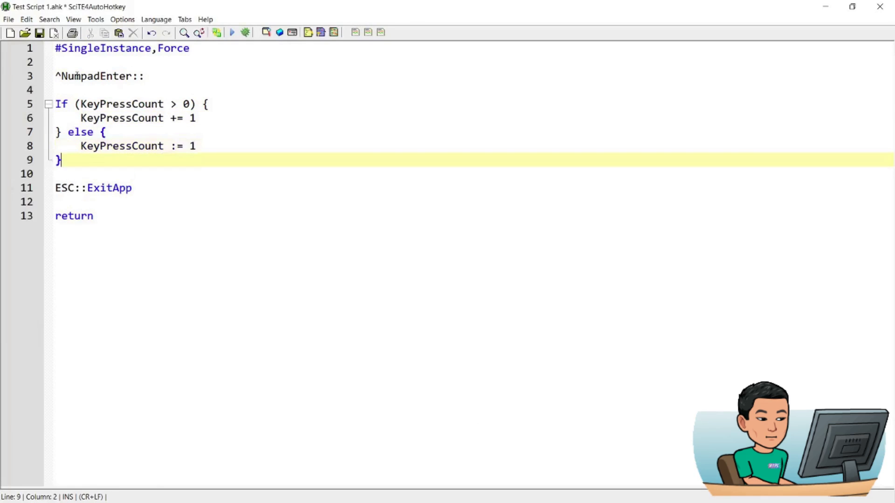
key("Return")
type("Tooltip, % KeyPressCount")
key("Return")
key("Return")
type("SetTimer, KeyPressMonitor,")
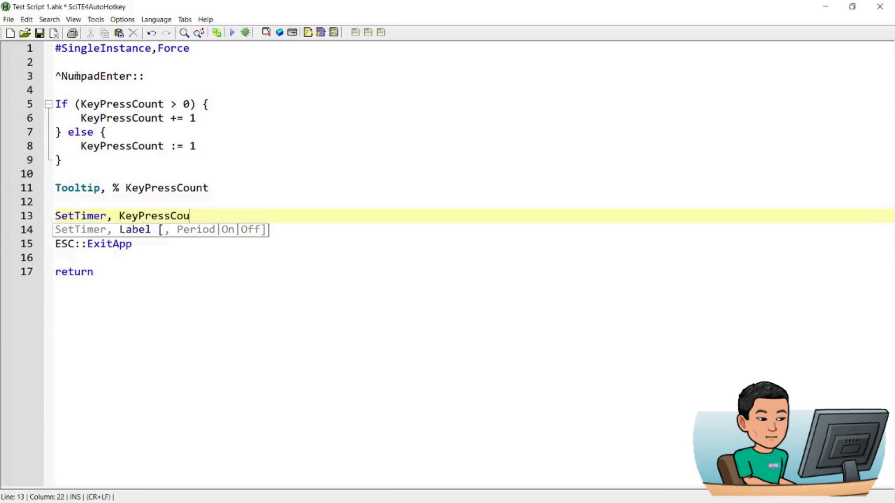
type(" 300")
key("Return")
key("Return")
type("return")
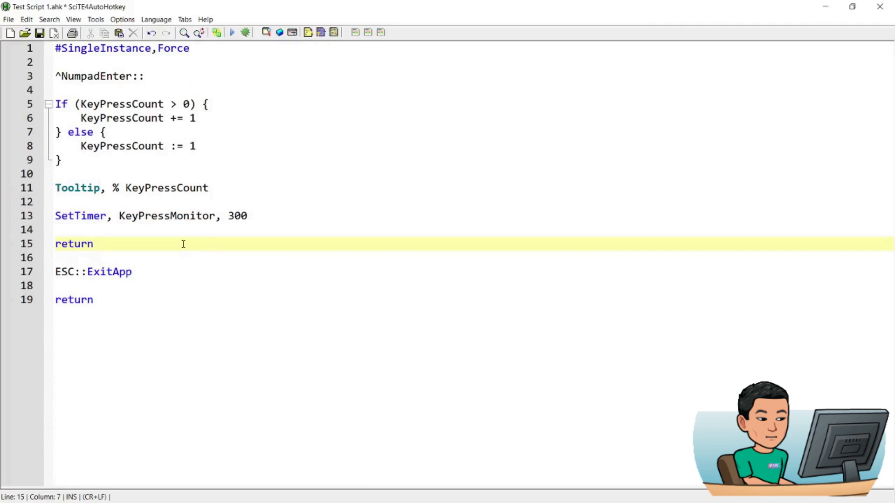
- Write the KeyPressMonitor label with single, double and triple press msgbox branches
key("Return")
key("Return")
type("KeyPressMonitor:")
key("Return")
type("If (KeyPressCount = 1) {")
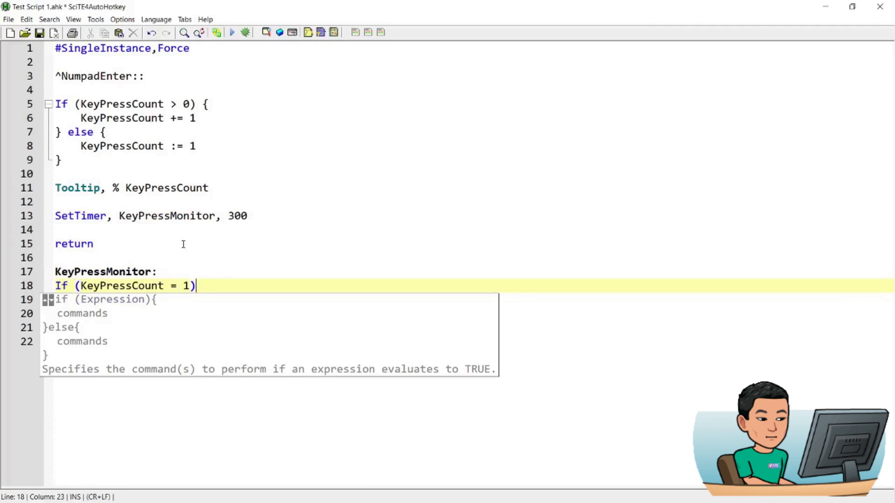
key("Return")
type("msgbox Single Press")
key("Return")
type("} else if (")
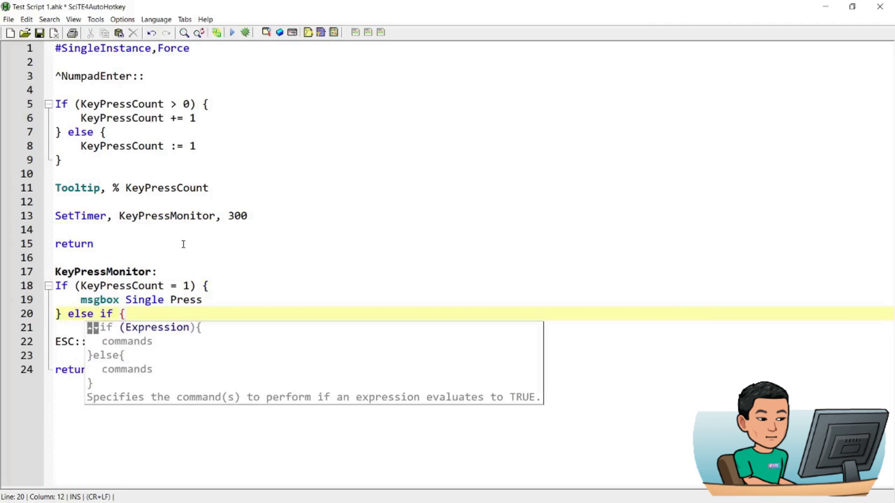
type("KeyPressCount = 2) {")
key("Return")
type("msgbox Double Pre")
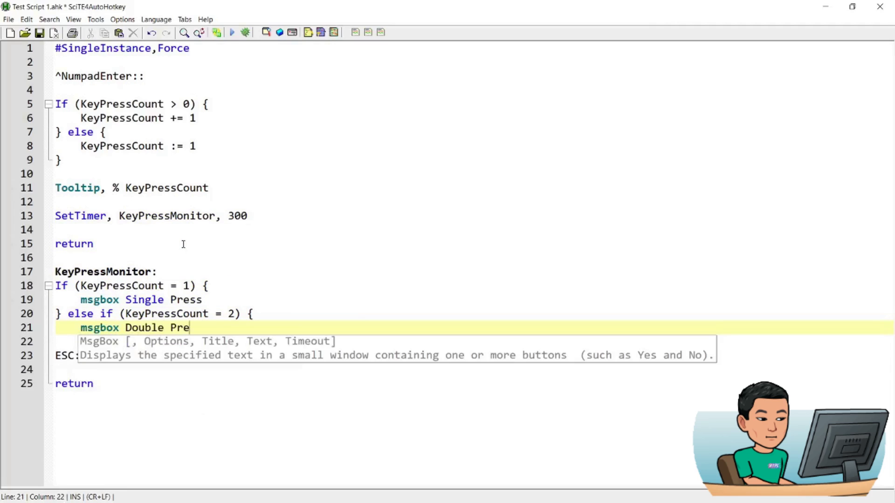
type("ss")
key("Return")
type("} else if (KeyPressCount > 2) {")
key("Return")
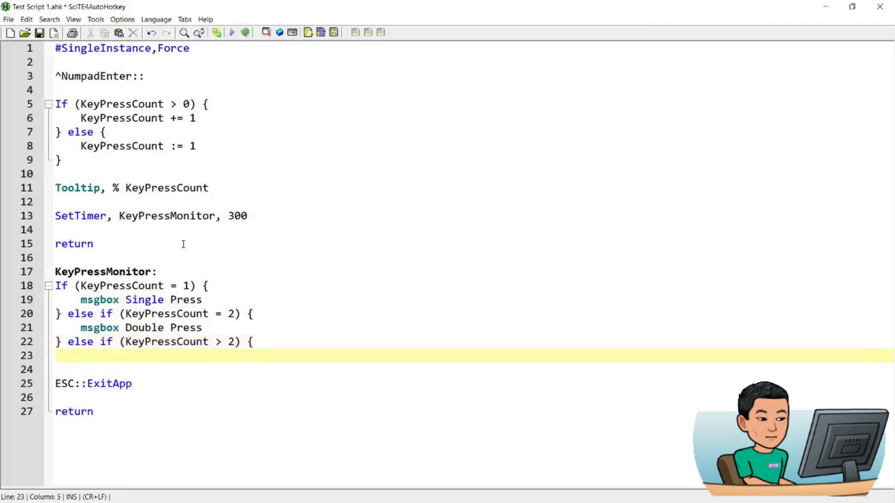
type("msgbox Triple or More Presses")
key("Return")
type("}")
key("Return")
type("KeyPressCount := 0")
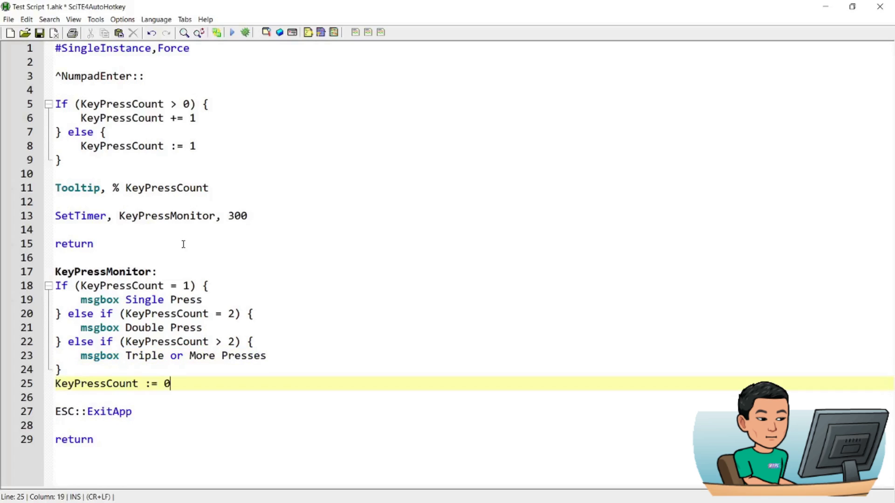
type(" SetTimer, KeyPressMonitor, Off Tooltip, retu")
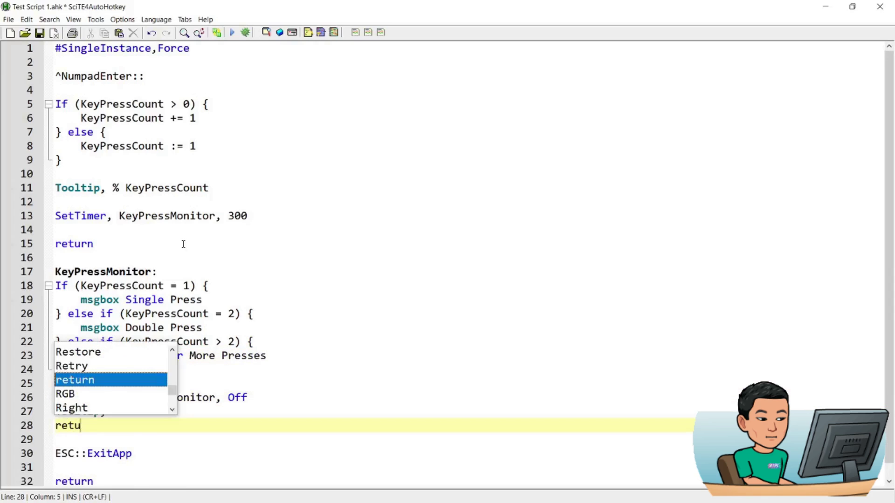
type("rn")
left_click(205, 159)
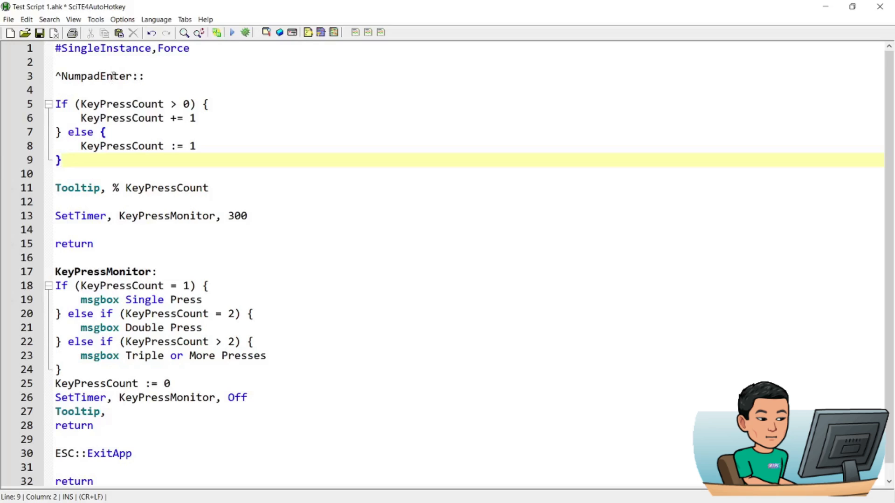
left_click_drag(58, 75, 133, 79)
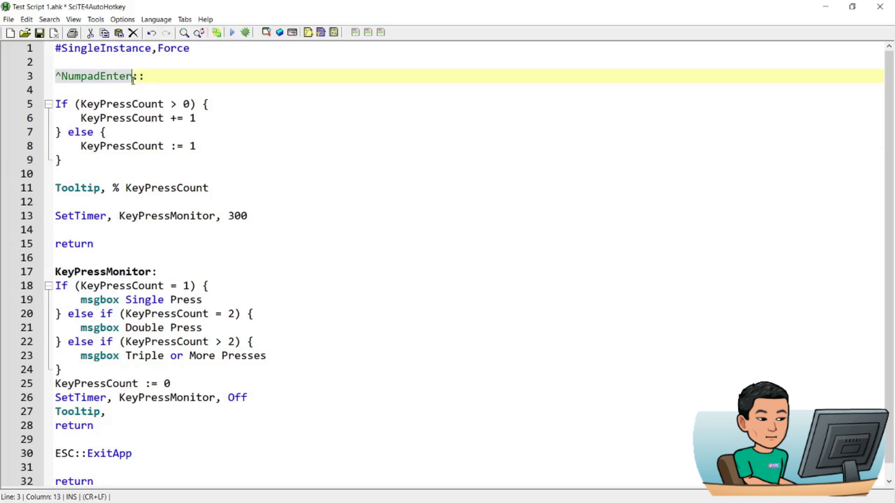
double_click(62, 103)
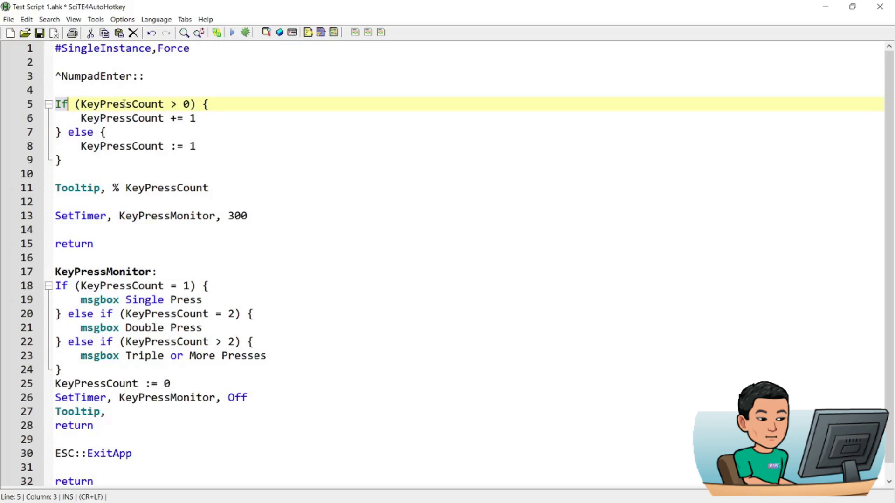
left_click(184, 106)
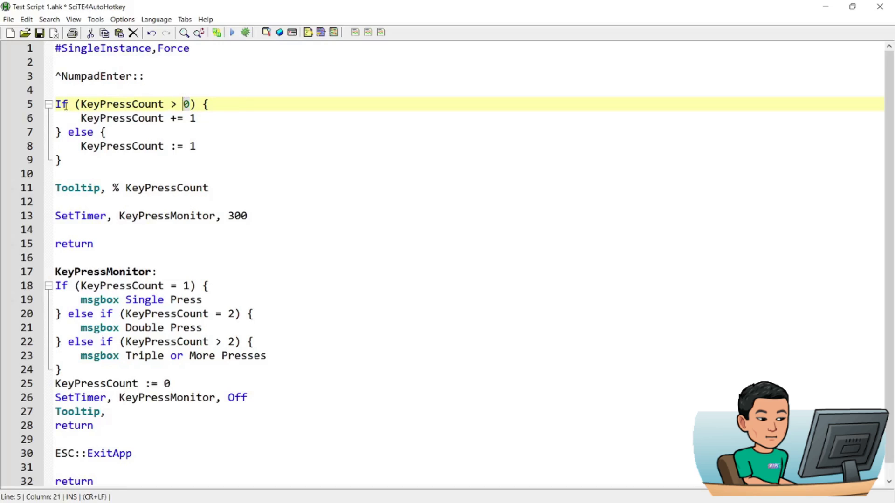
left_click_drag(80, 104, 193, 104)
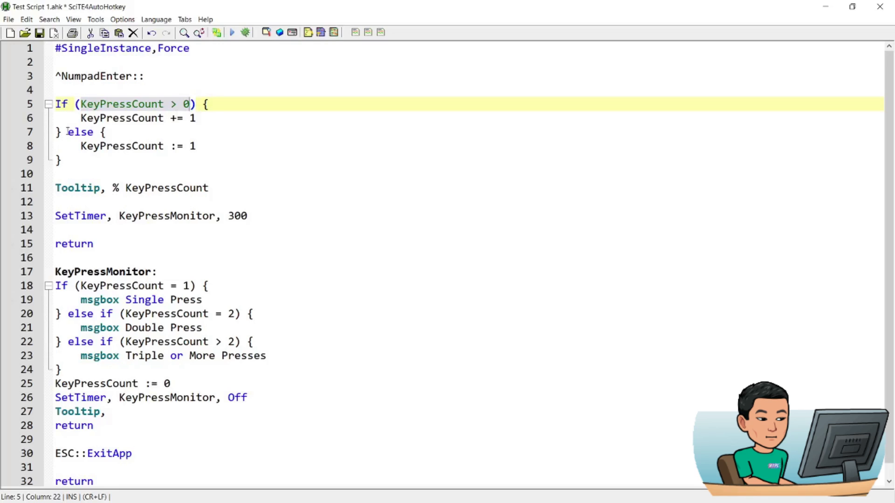
left_click_drag(67, 132, 107, 133)
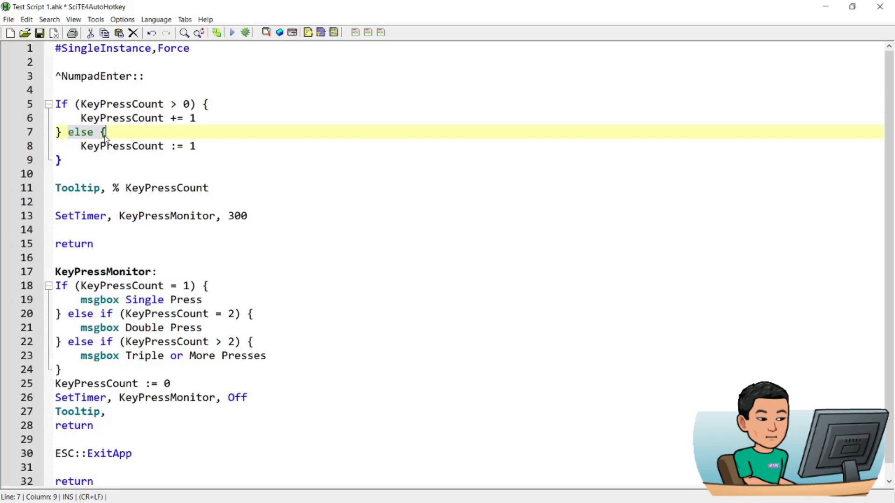
left_click_drag(75, 105, 188, 104)
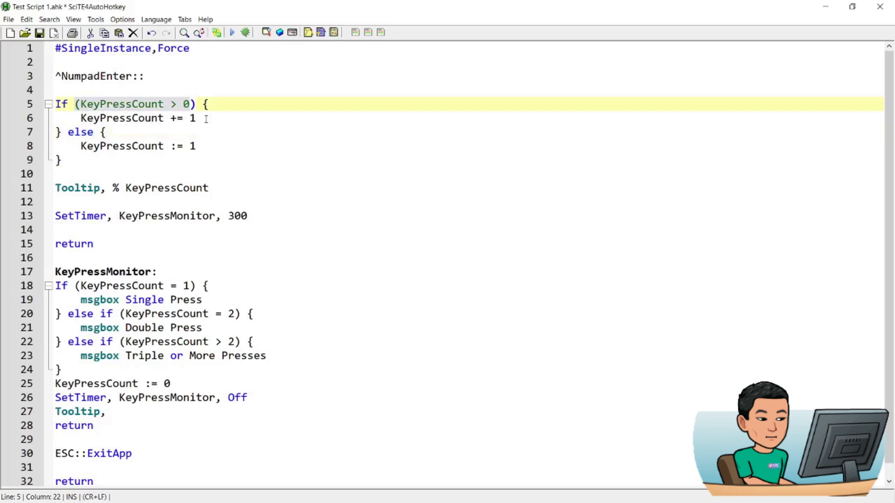
left_click(198, 118)
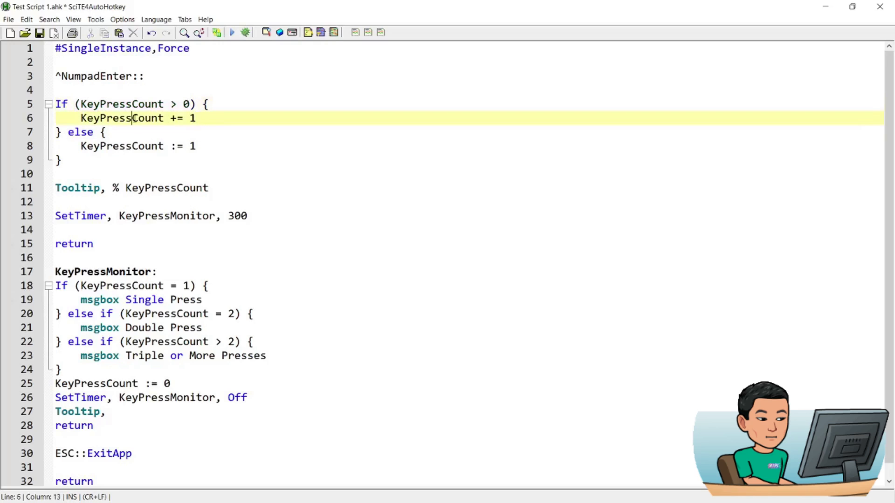
double_click(132, 118)
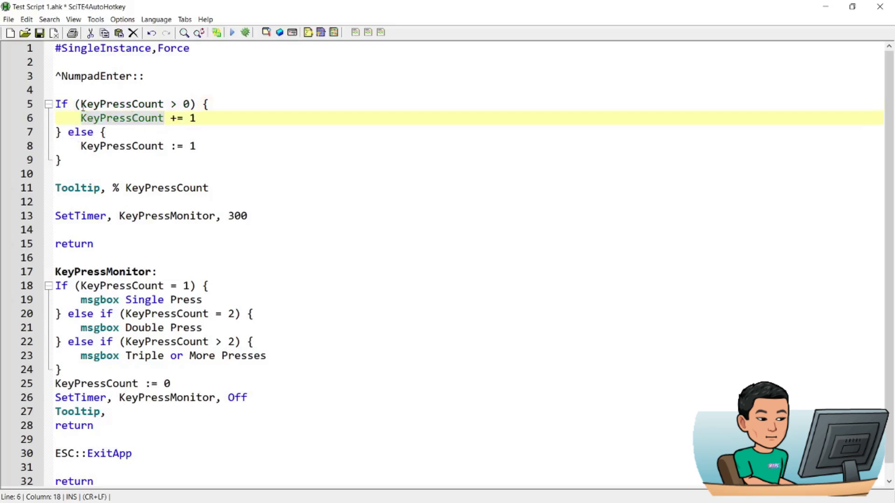
left_click_drag(81, 145, 172, 145)
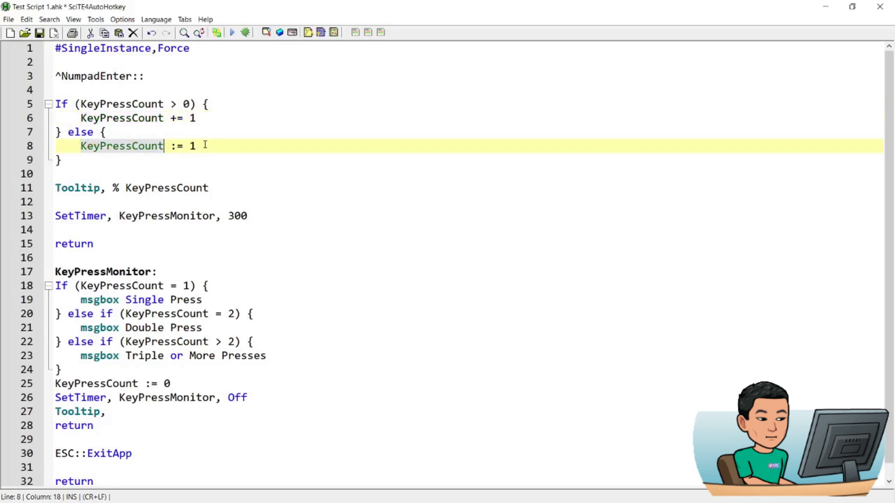
double_click(77, 189)
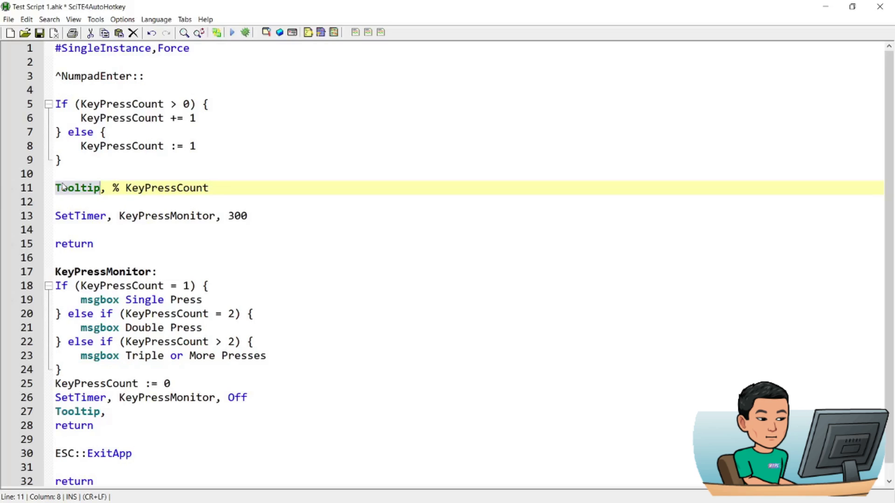
double_click(183, 191)
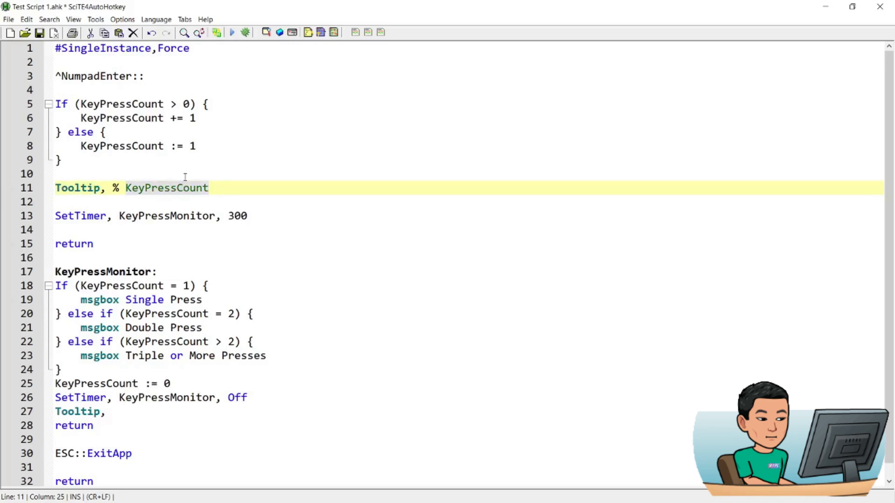
double_click(77, 218)
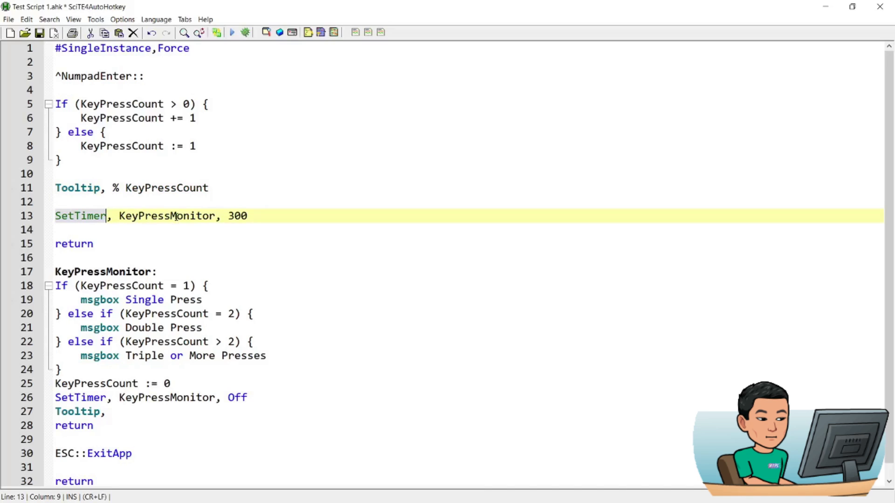
double_click(174, 218)
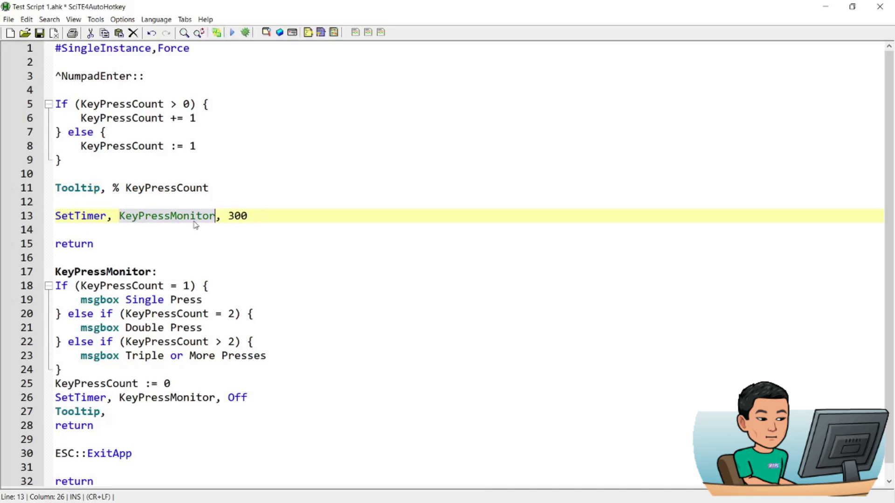
double_click(237, 217)
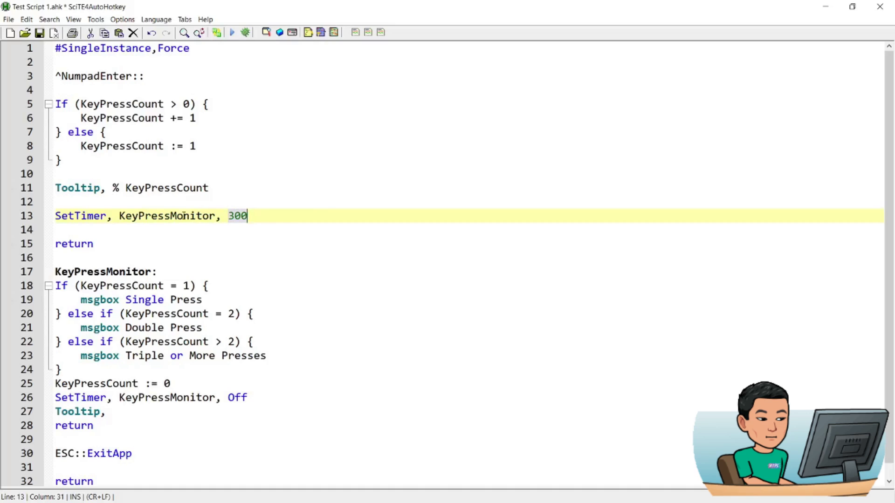
double_click(184, 216)
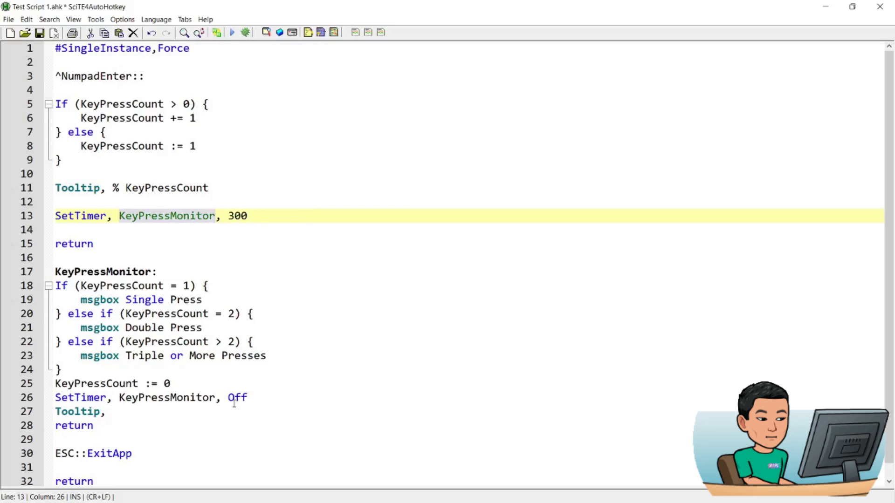
left_click_drag(255, 397, 46, 400)
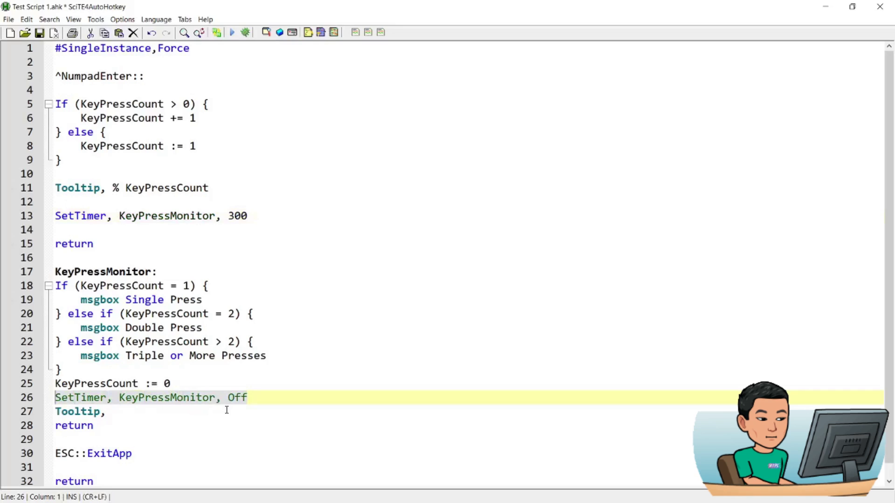
double_click(92, 245)
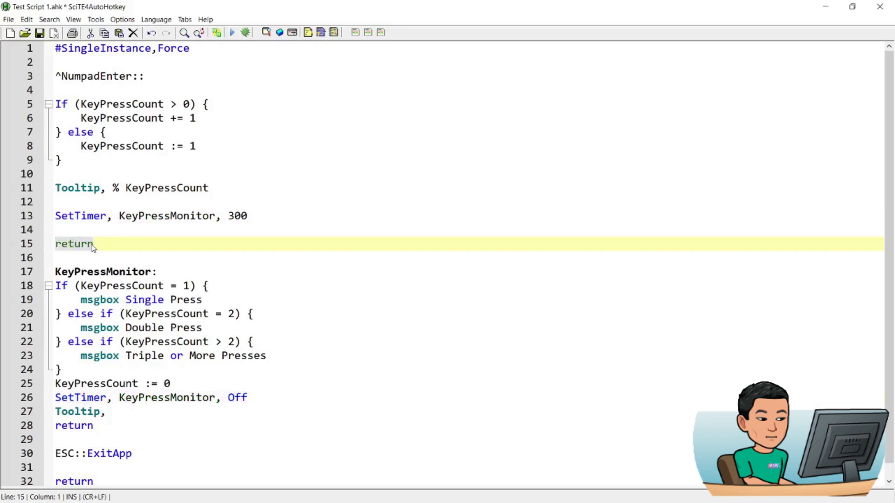
key("Home")
double_click(172, 216)
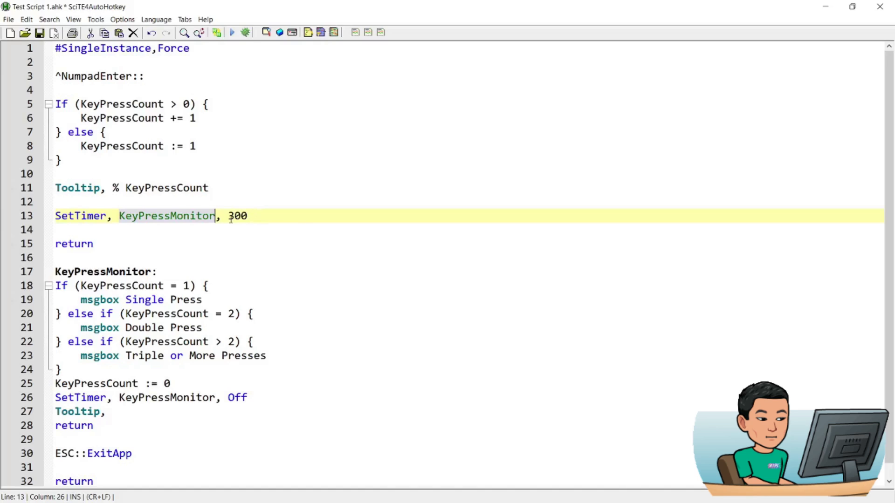
left_click(250, 215)
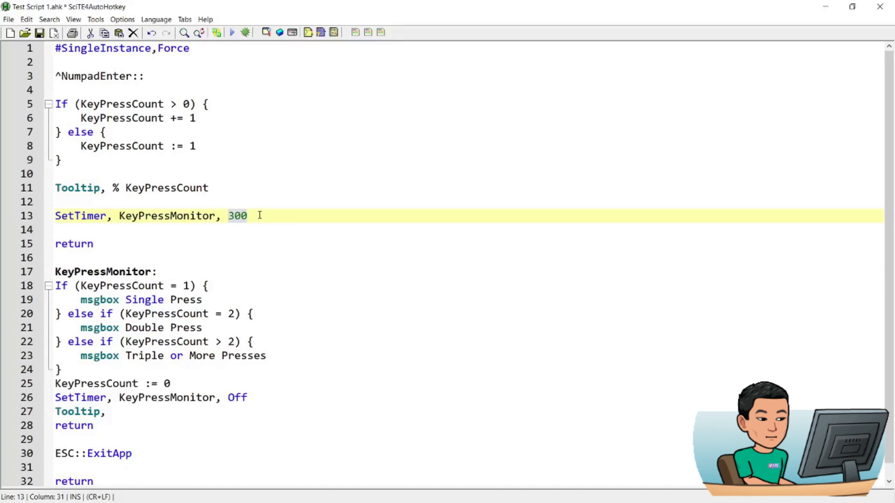
double_click(102, 272)
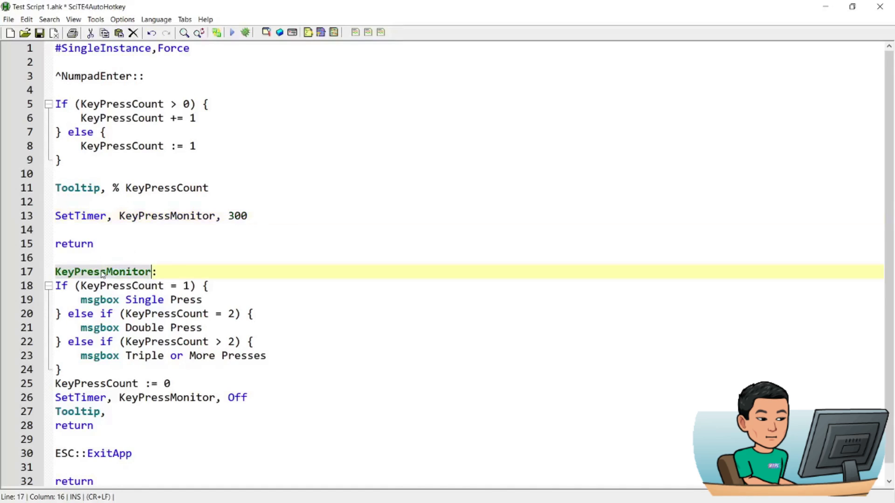
scroll(171, 253, "down", 1)
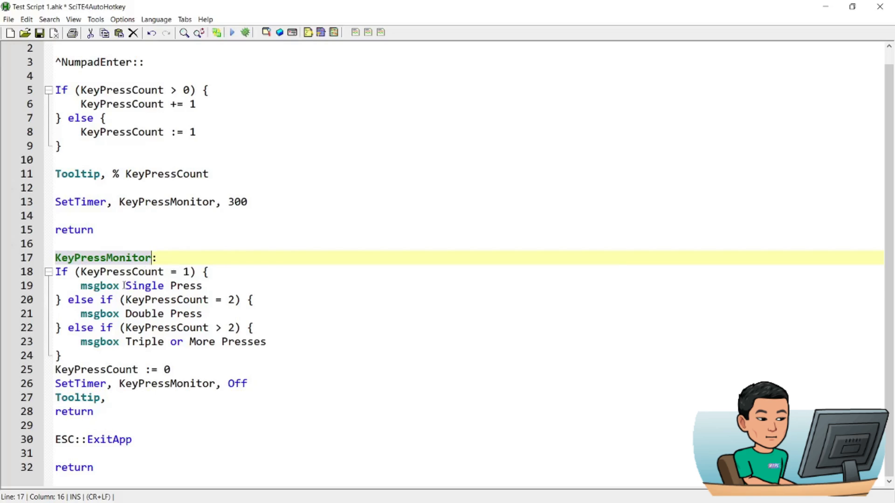
left_click_drag(125, 286, 202, 286)
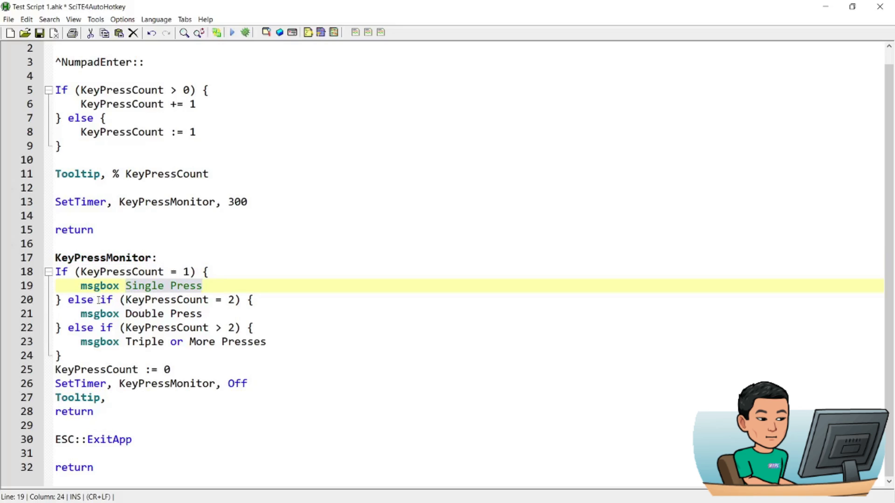
double_click(230, 300)
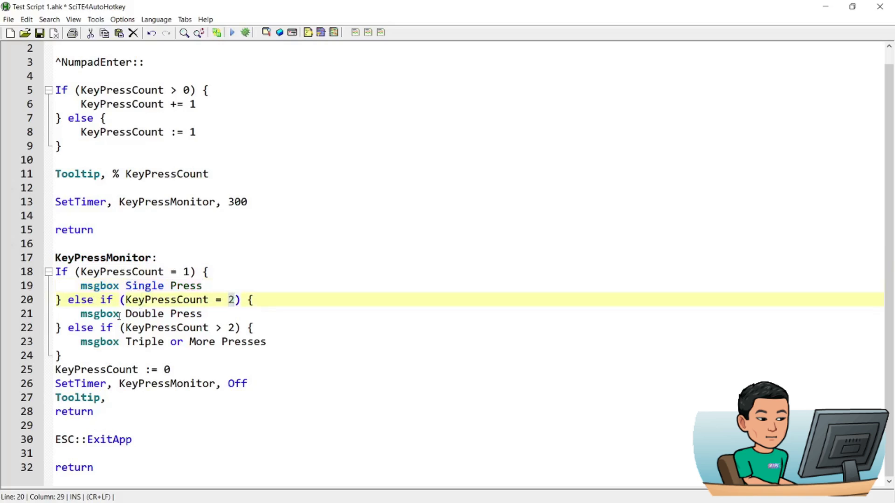
left_click_drag(125, 314, 221, 311)
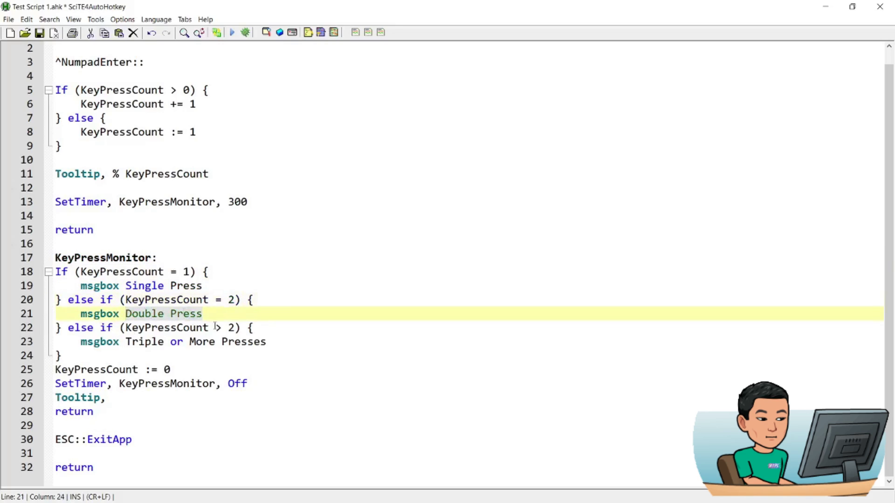
left_click_drag(126, 342, 291, 342)
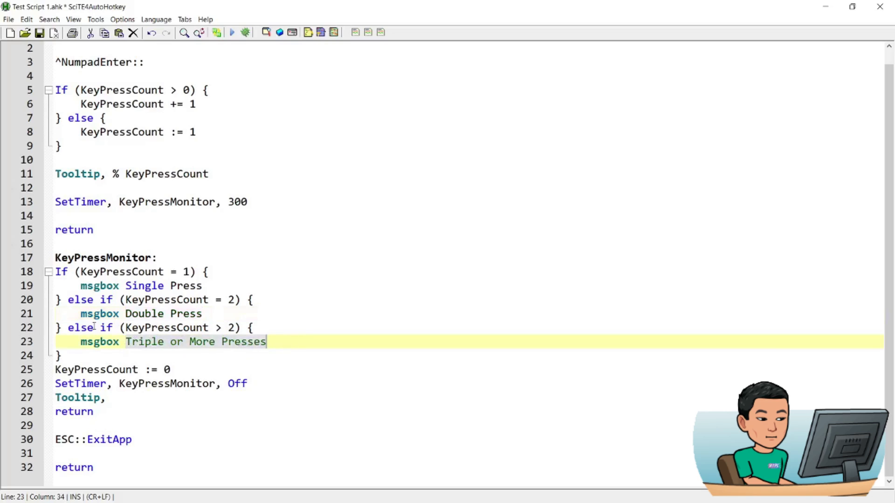
left_click_drag(100, 327, 242, 328)
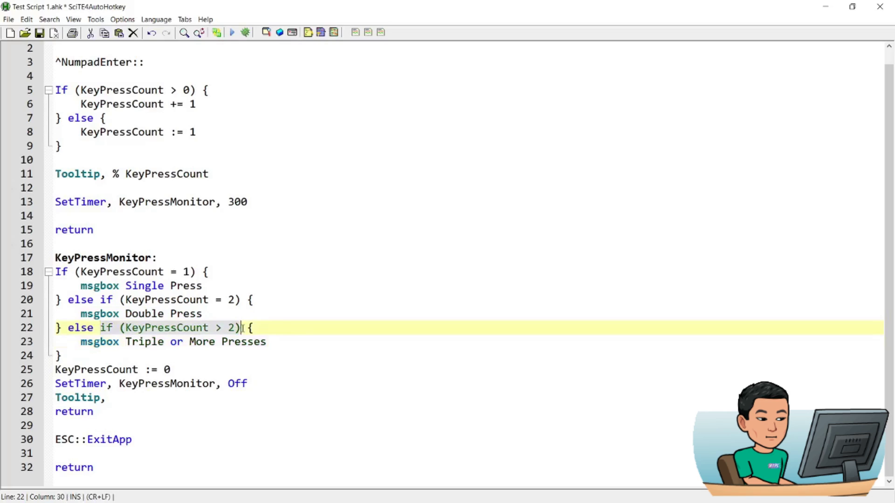
key("Delete")
key("Delete")
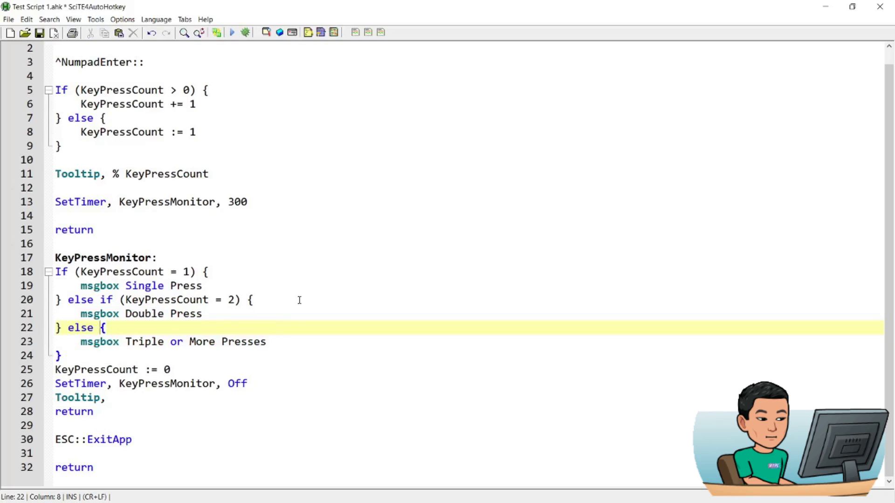
key("ctrl+z")
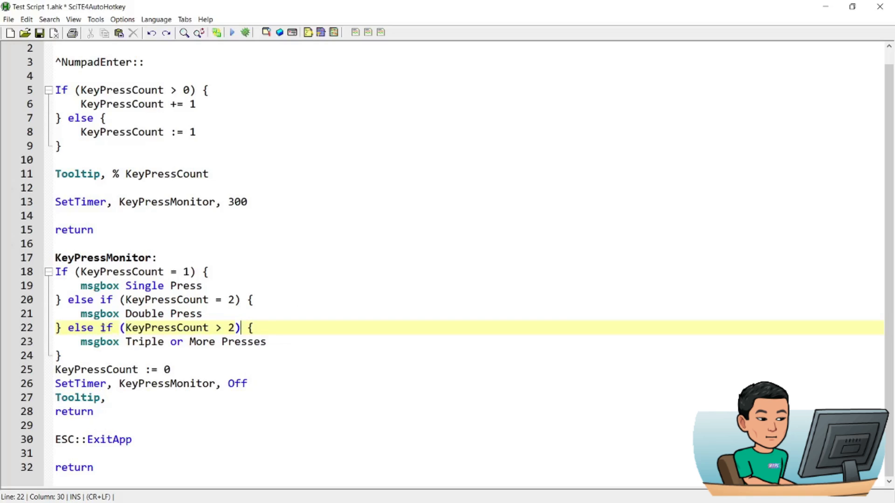
left_click_drag(241, 329, 100, 328)
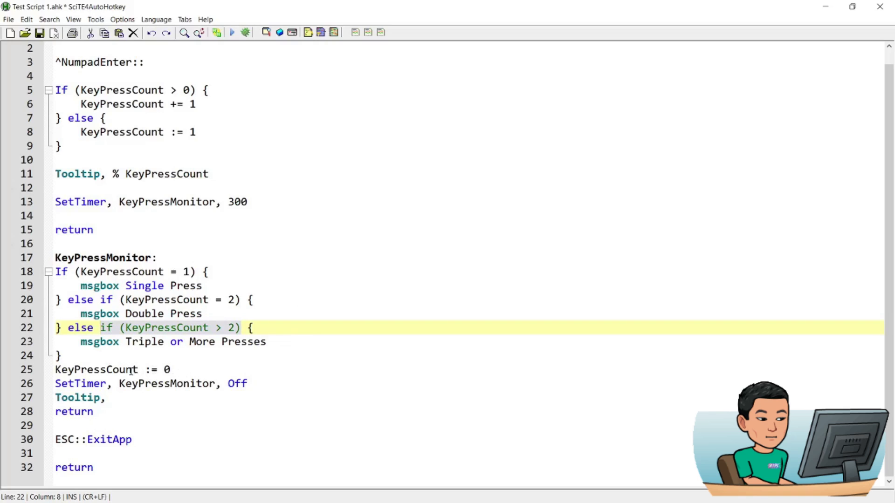
left_click(171, 370)
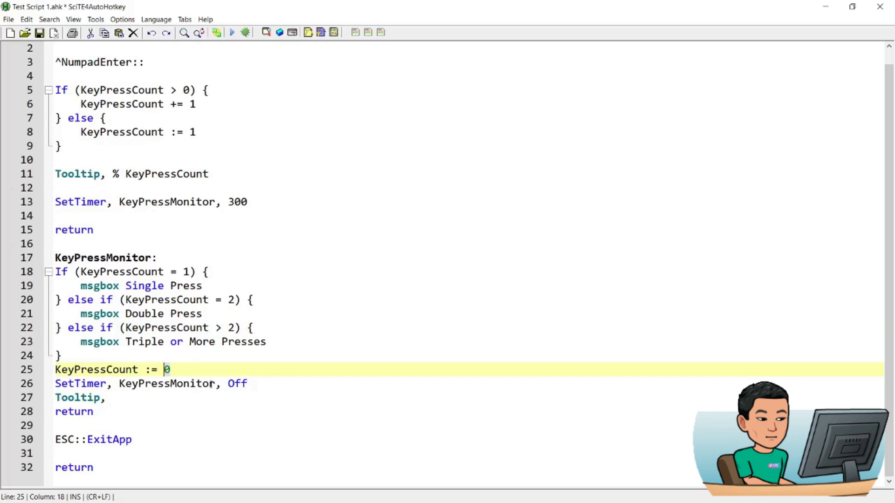
double_click(237, 384)
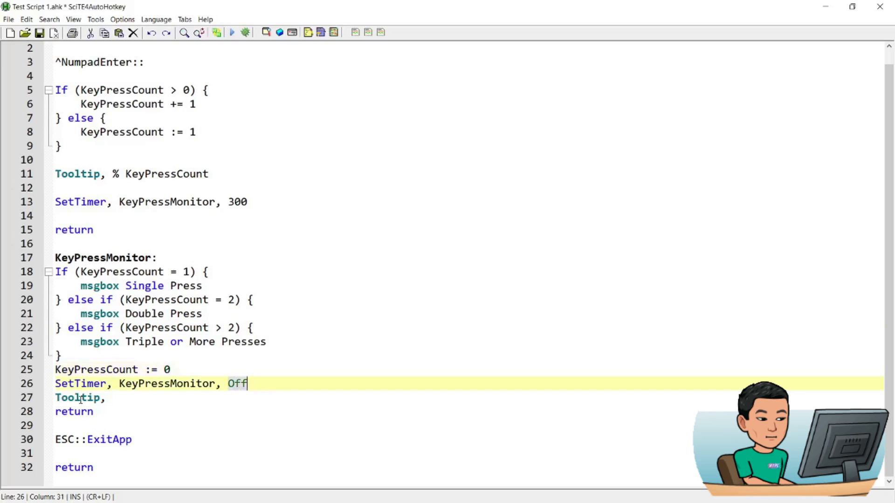
left_click(137, 414)
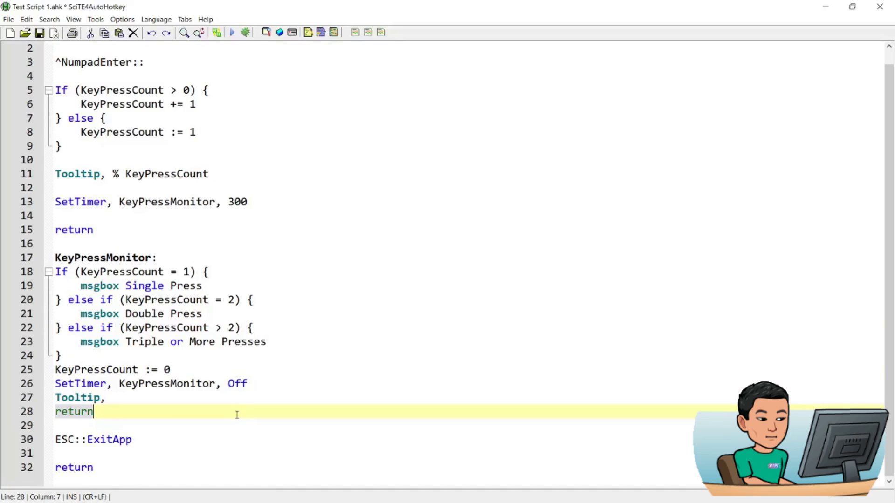
scroll(261, 168, "up", 1)
- Run the script, press Ctrl+NumpadEnter once and dismiss the Single Press message
left_click(231, 90)
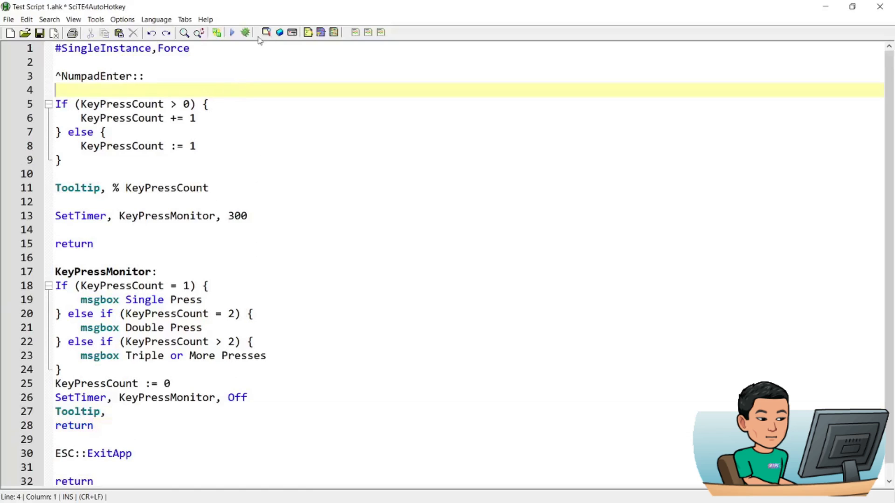
left_click(231, 32)
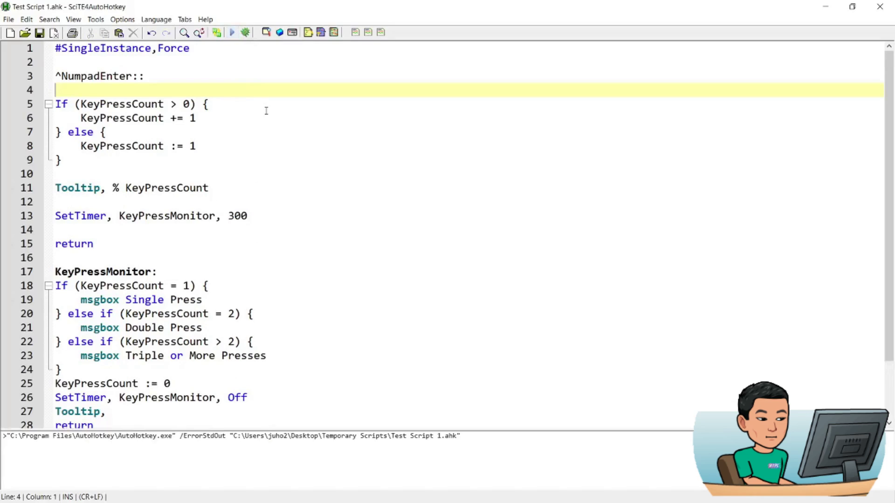
key("ctrl+KP_Enter")
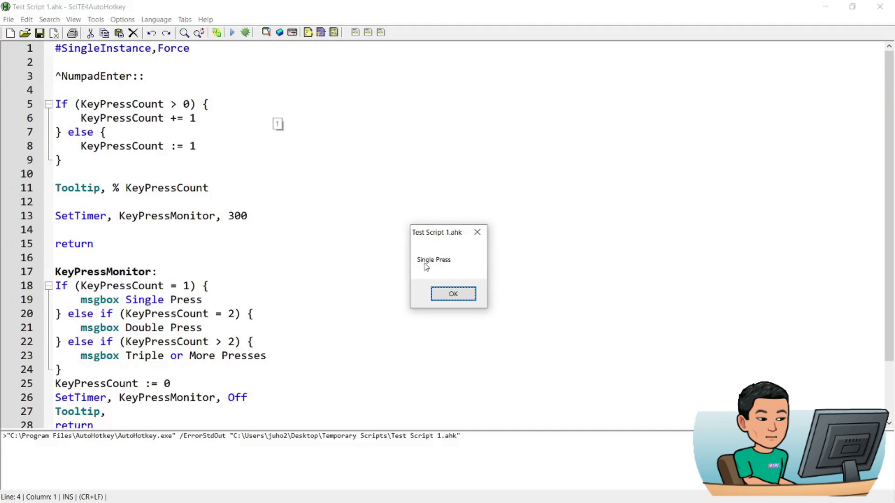
left_click(463, 295)
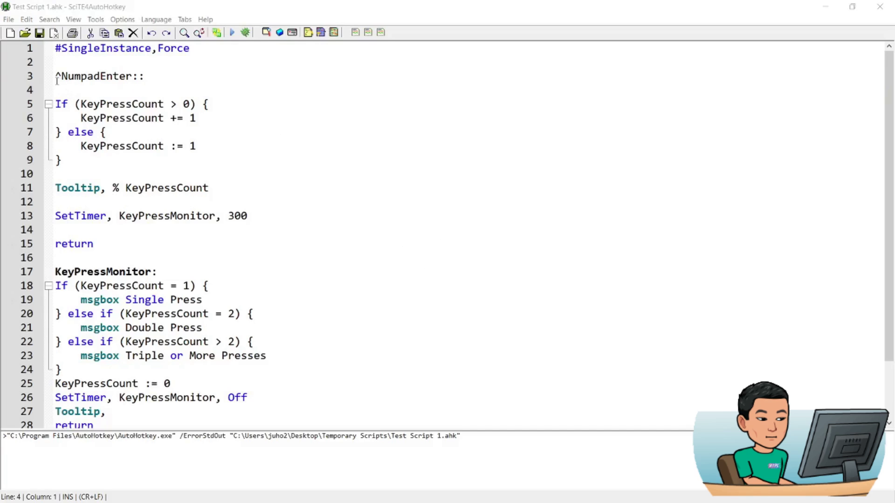
left_click(144, 77)
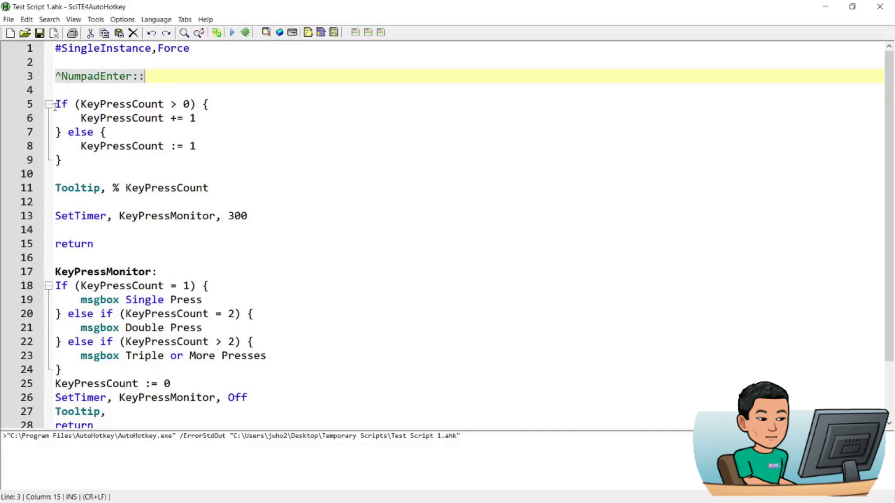
left_click_drag(54, 104, 135, 157)
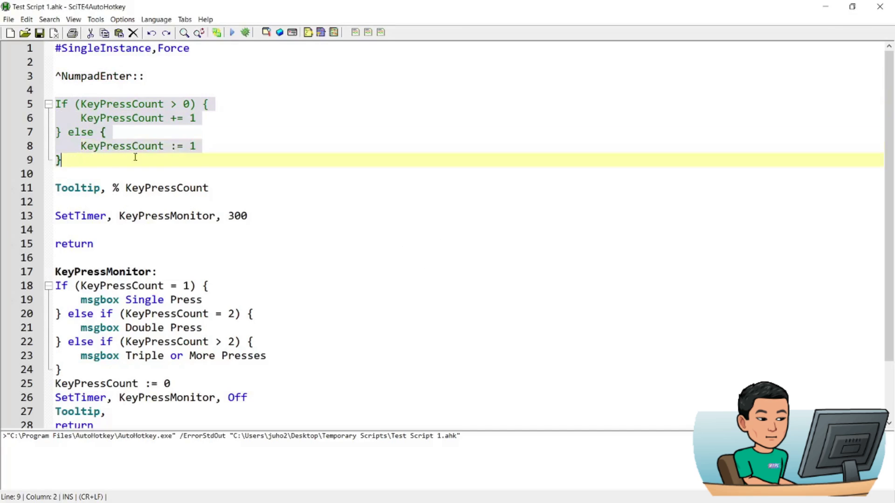
double_click(107, 105)
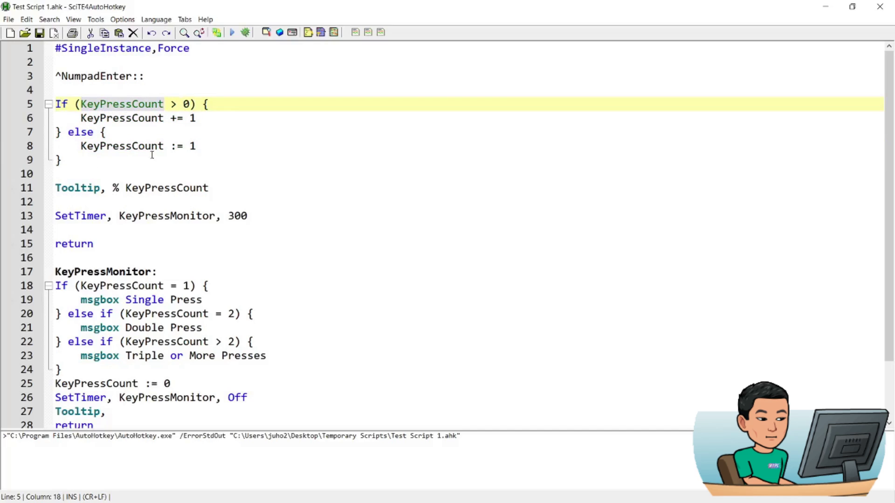
left_click(221, 151)
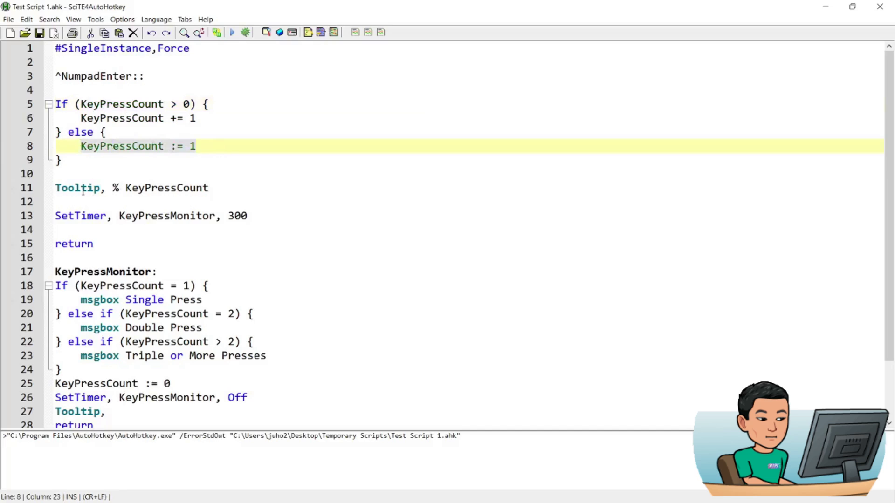
left_click(210, 188)
key("Home")
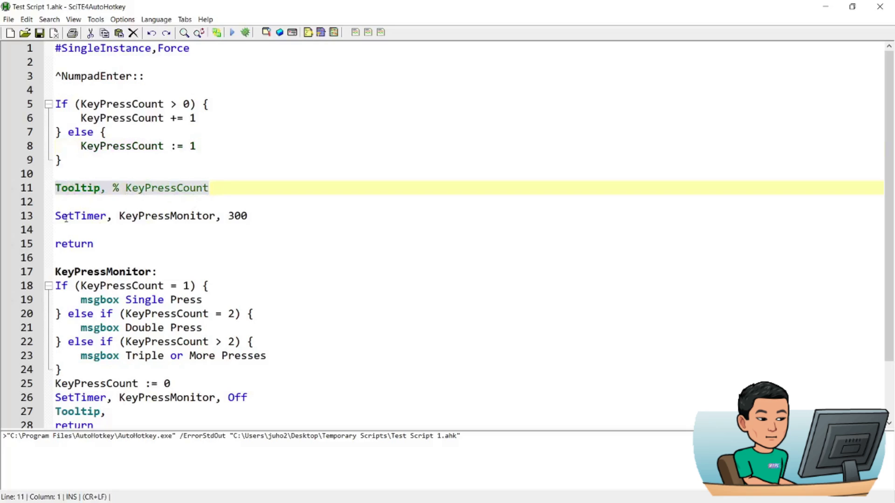
double_click(180, 215)
scroll(251, 214, "down", 1)
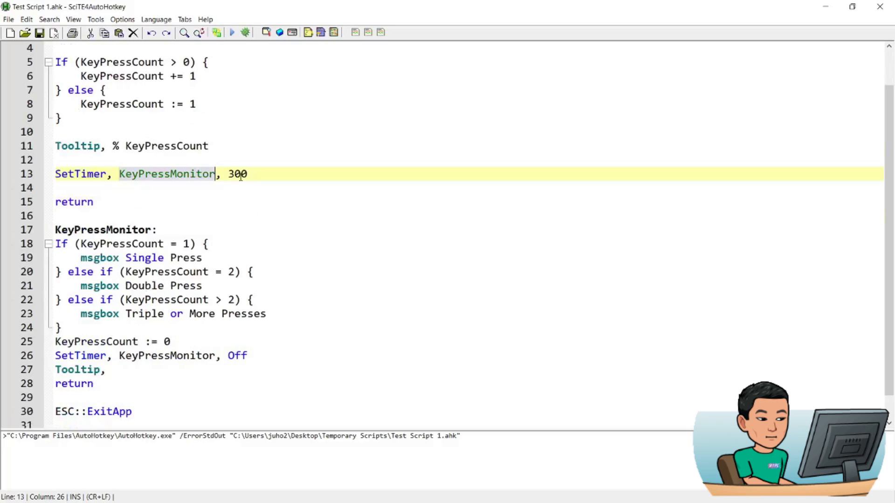
double_click(239, 175)
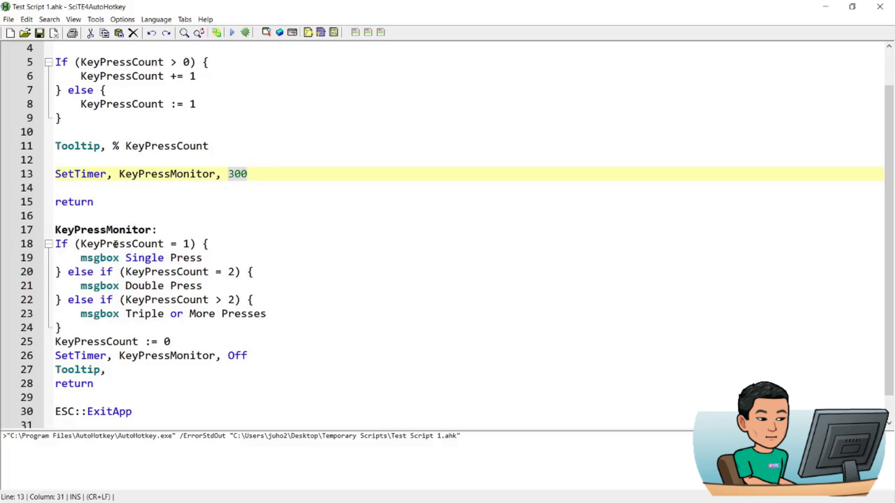
double_click(116, 245)
left_click(184, 244)
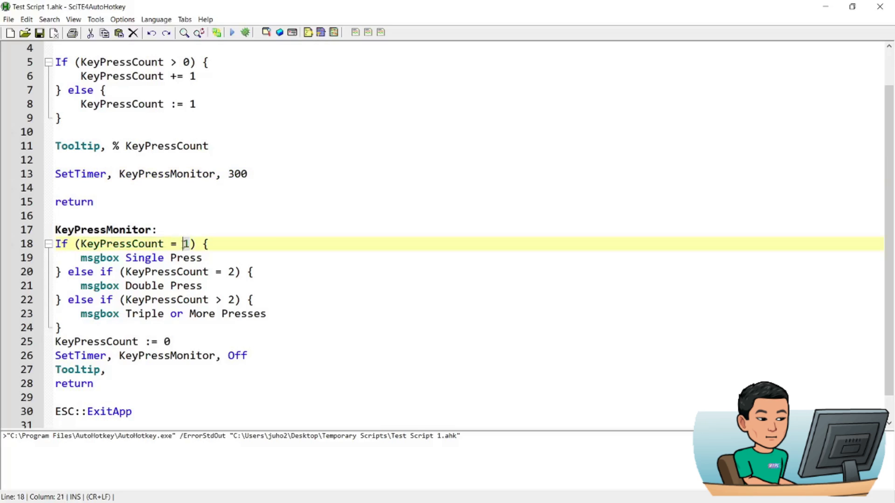
left_click(211, 261)
key("ctrl+shift+Left")
key("ctrl+shift+Left")
key("ctrl+shift+Left")
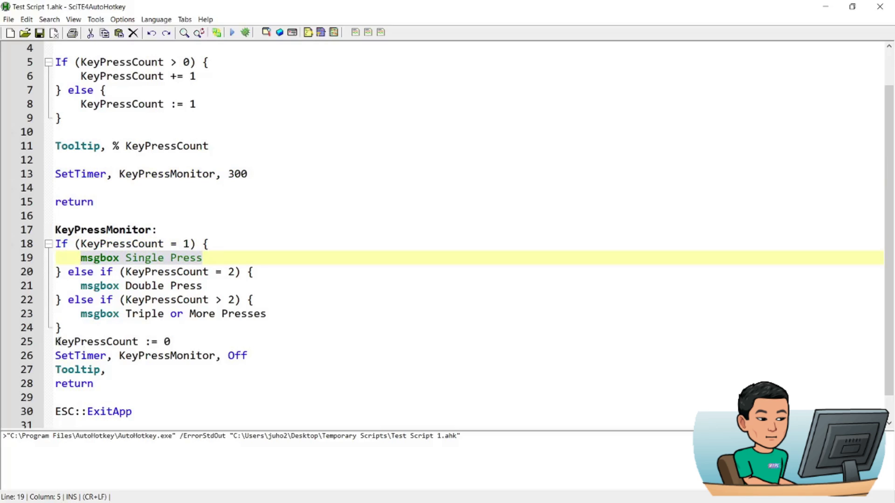
left_click_drag(56, 341, 106, 370)
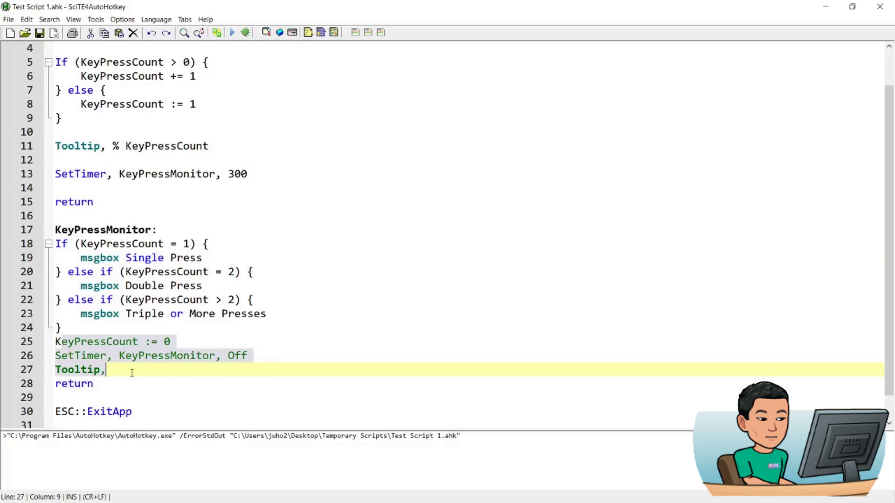
scroll(171, 78, "up", 1)
left_click(175, 77)
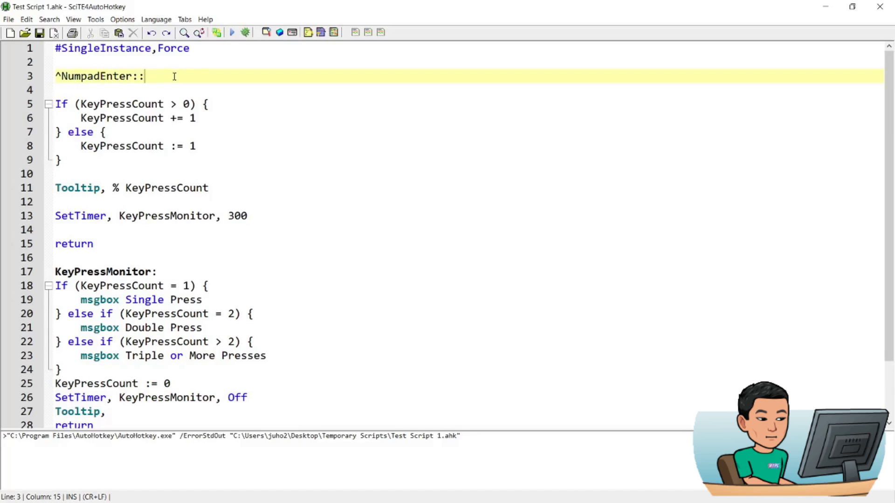
key("ctrl+KP_Enter")
key("ctrl+KP_Enter")
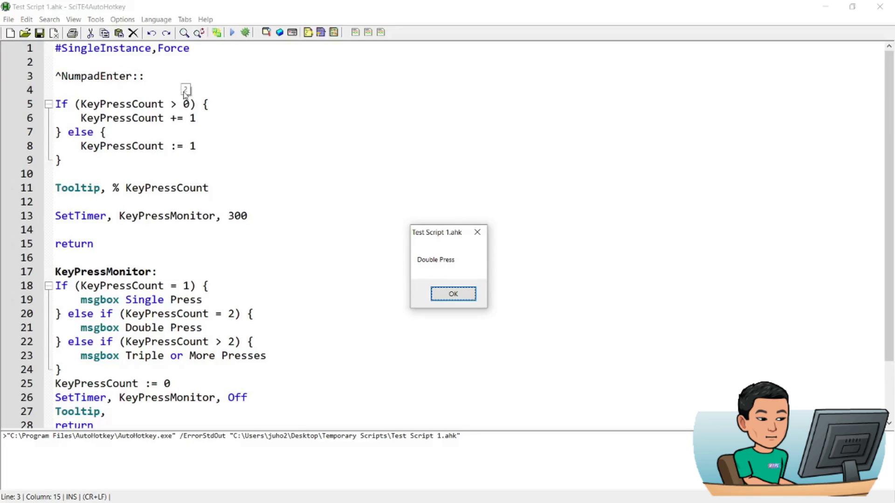
left_click(473, 296)
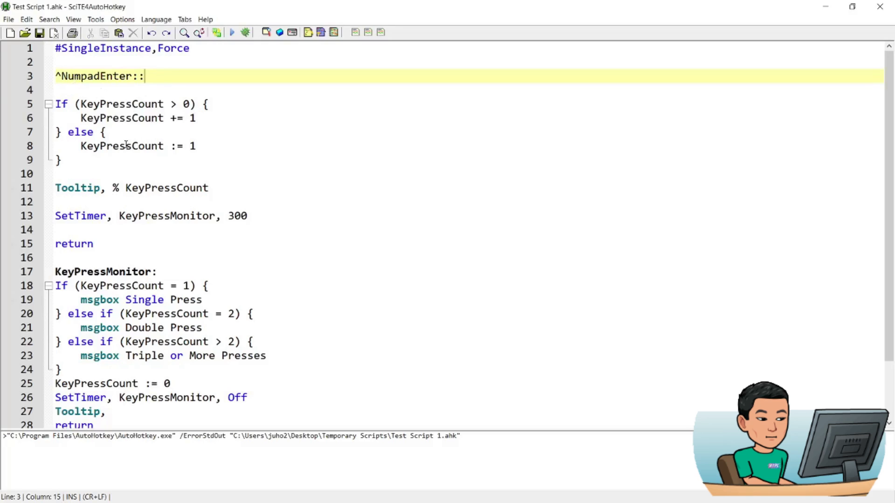
left_click(196, 145)
key("shift+Home")
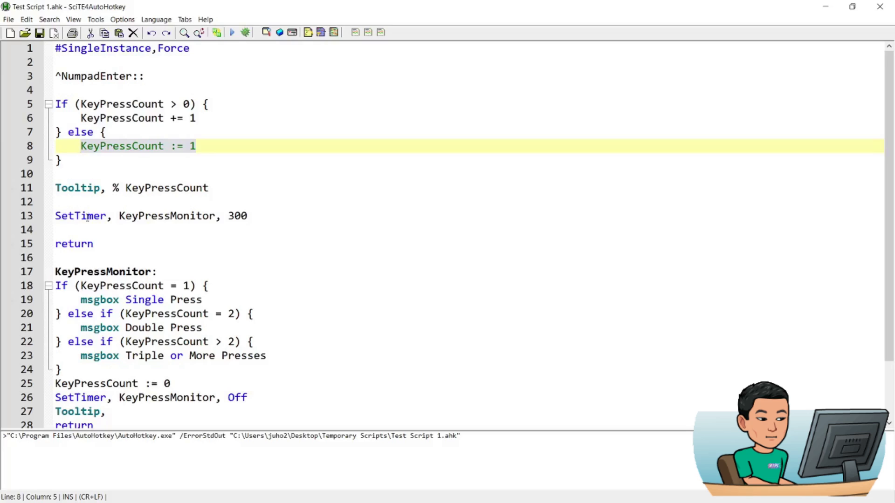
left_click(177, 218)
double_click(178, 218)
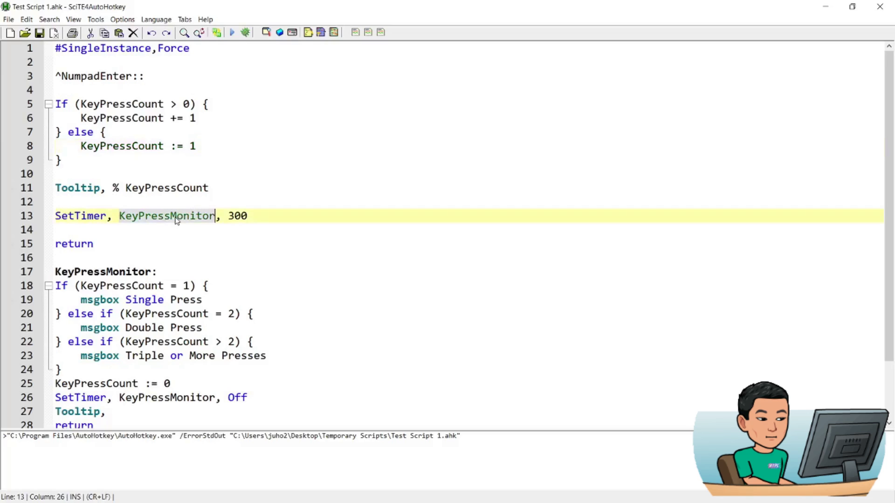
double_click(231, 216)
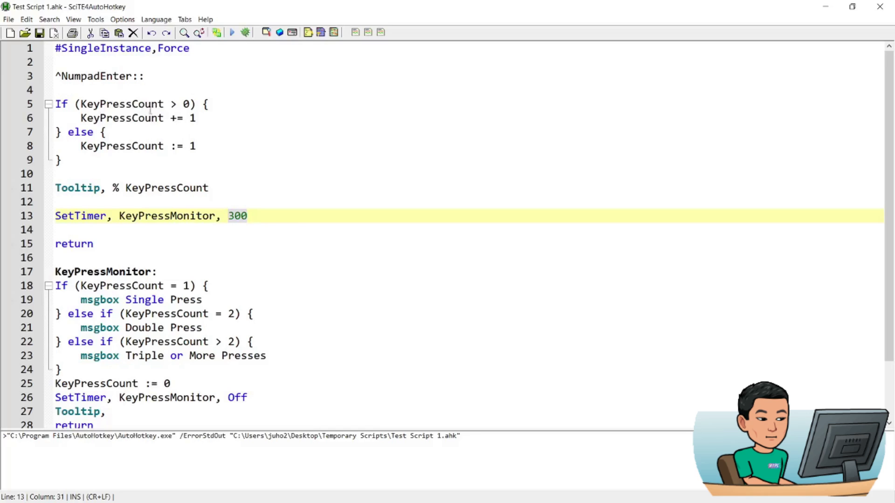
left_click(196, 119)
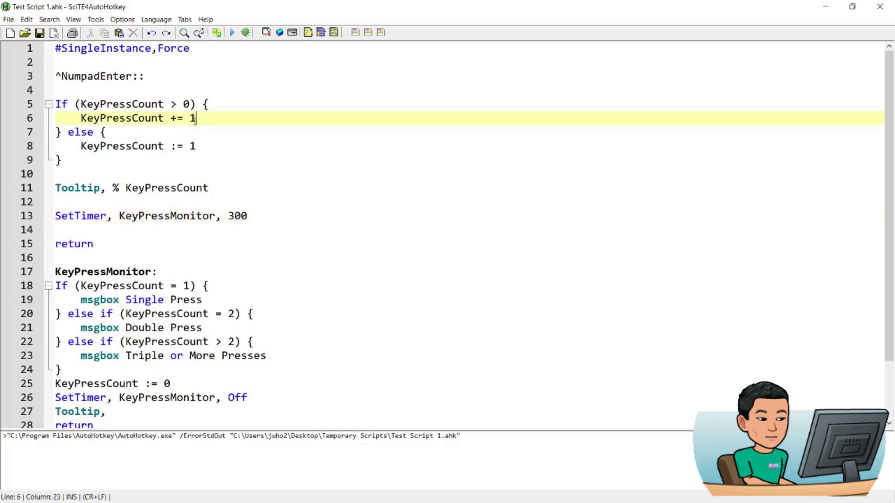
left_click_drag(196, 119, 190, 118)
left_click_drag(250, 218, 231, 218)
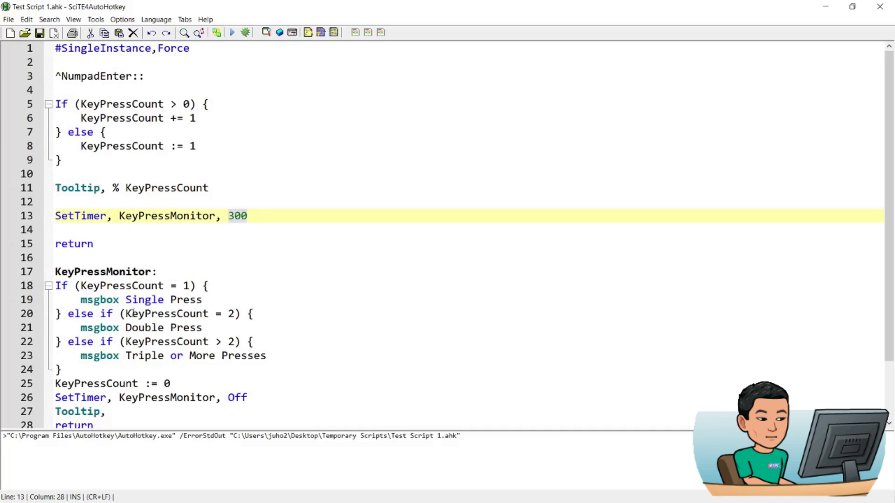
mouse_move(132, 314)
left_mouse_down()
mouse_move(124, 314)
mouse_move(230, 304)
mouse_move(233, 314)
left_mouse_up()
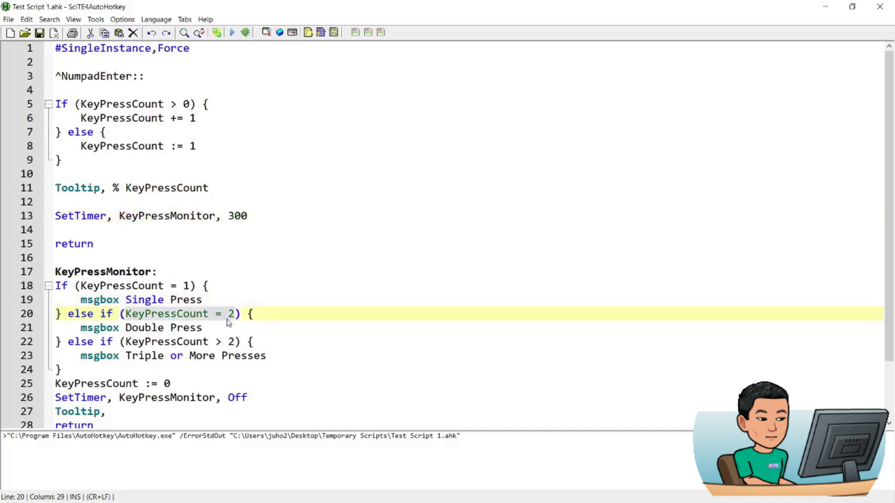
left_click(203, 329)
left_click(86, 328)
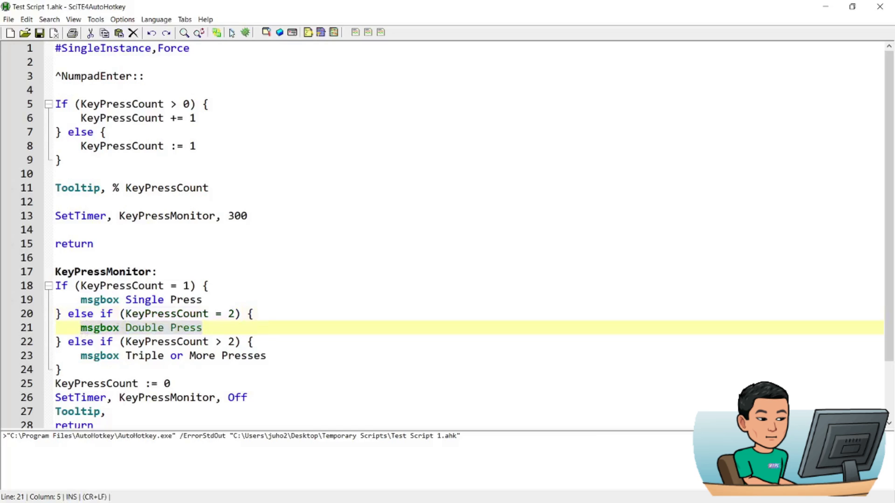
left_click(200, 87)
left_click(206, 71)
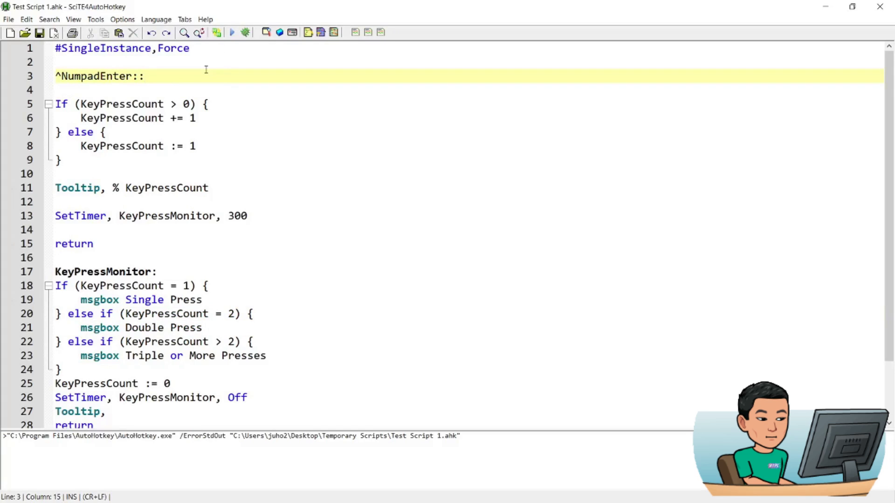
key("ctrl+KP_Enter")
key("ctrl+KP_Enter")
key("ctrl+KP_Enter")
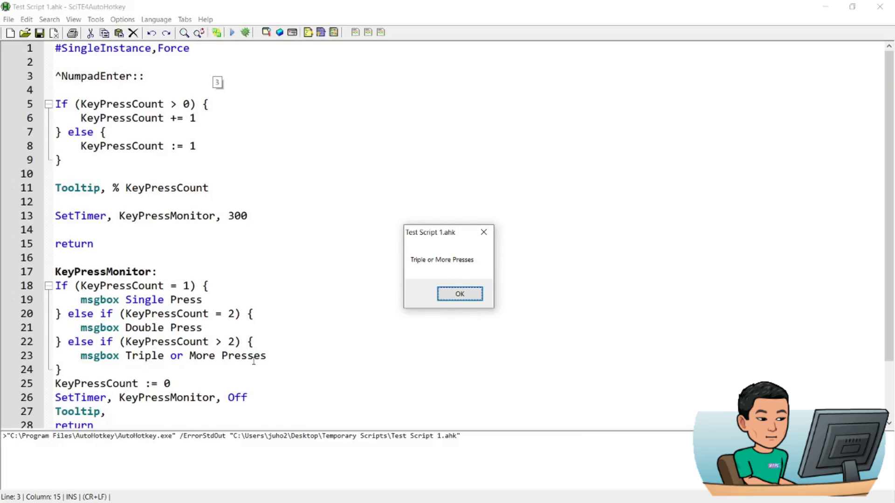
left_click(459, 294)
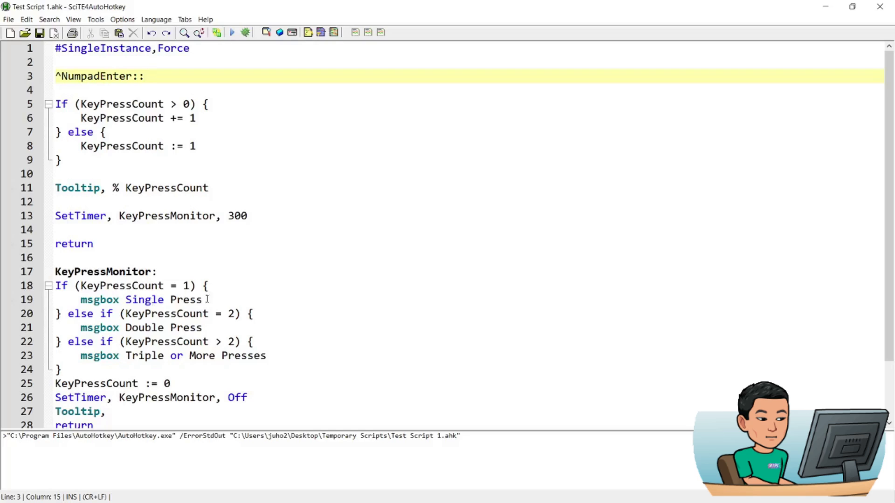
- Replace the three msgbox lines with Run, calc.exe, Run, cmd.exe and Run, chrome.exe
left_click(205, 299)
left_click(80, 299)
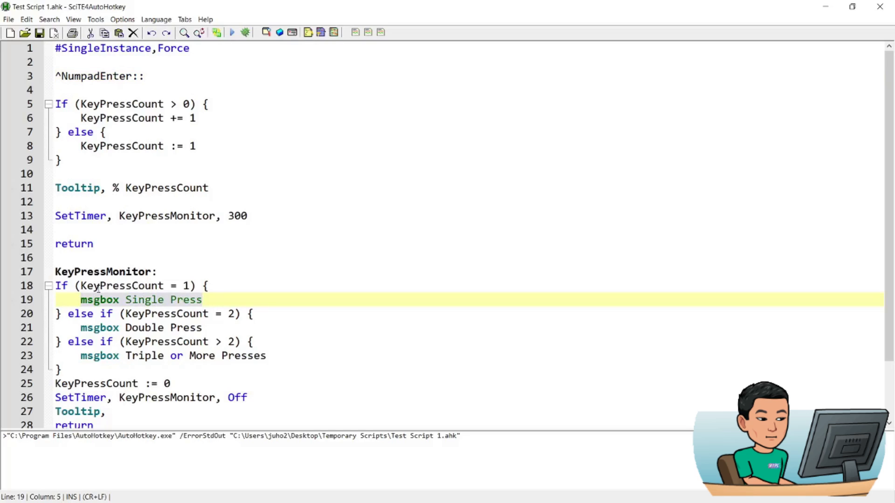
type("Run, ")
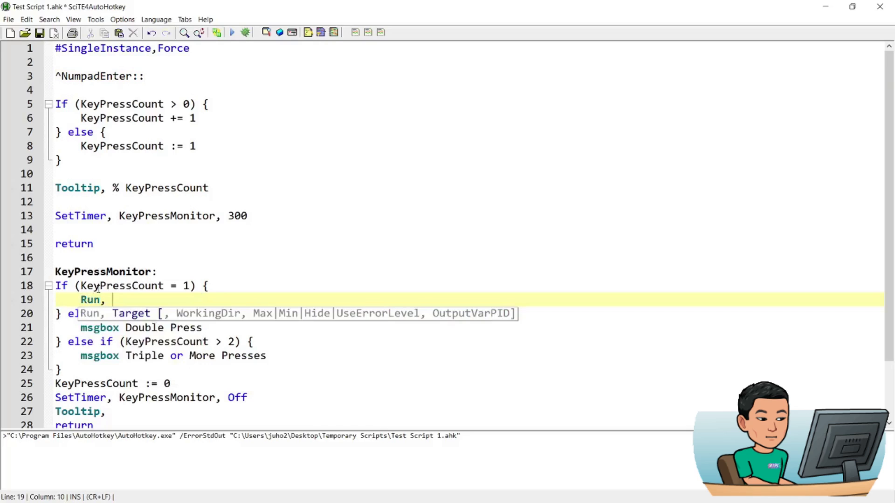
type("calc.ex")
type("e")
left_click(266, 344)
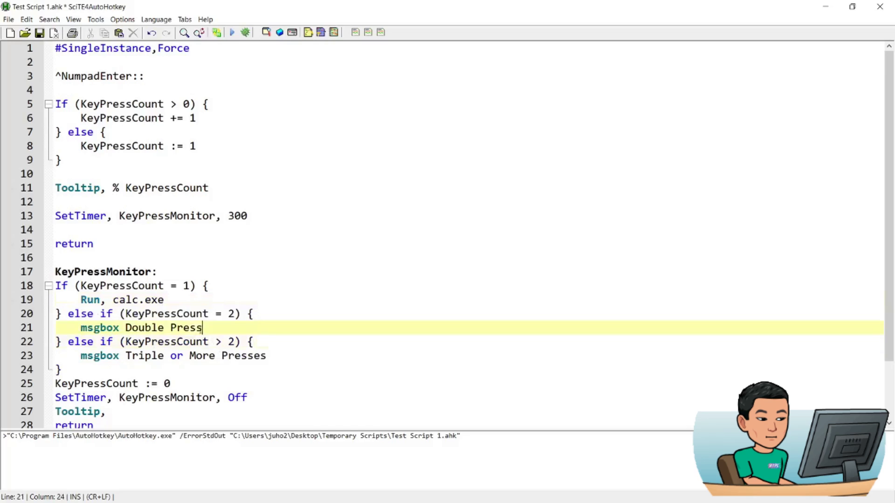
left_click_drag(204, 328, 68, 333)
type("R")
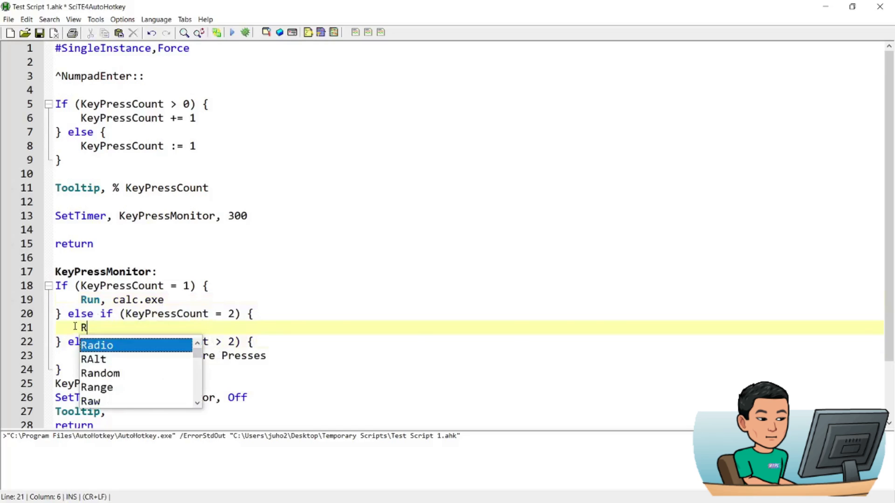
type("un, cmd.exe")
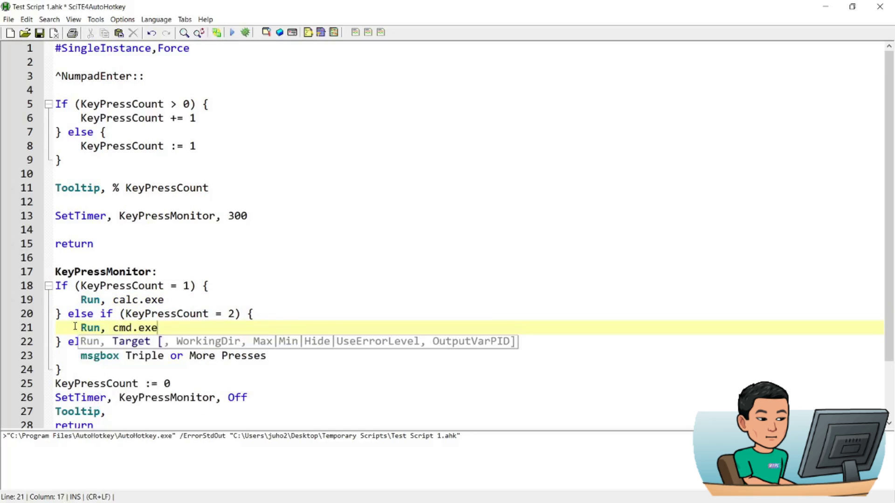
left_click(285, 355)
left_click(81, 356, "shift")
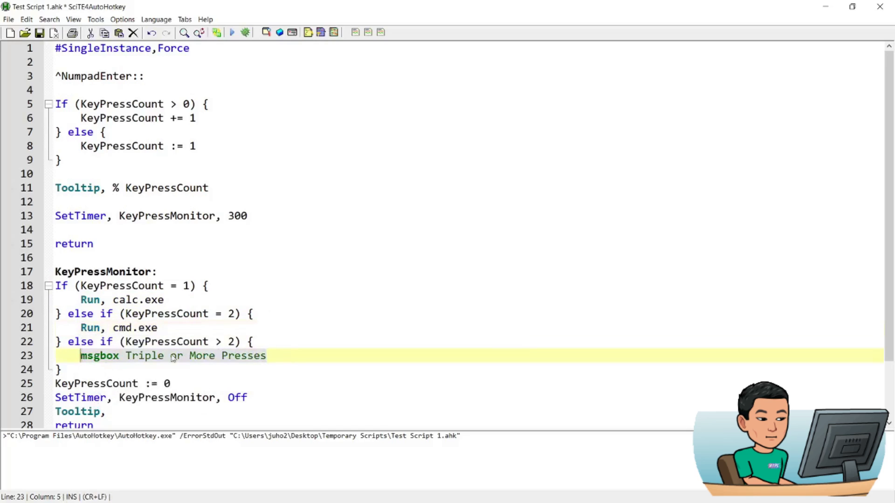
type("Run, ch")
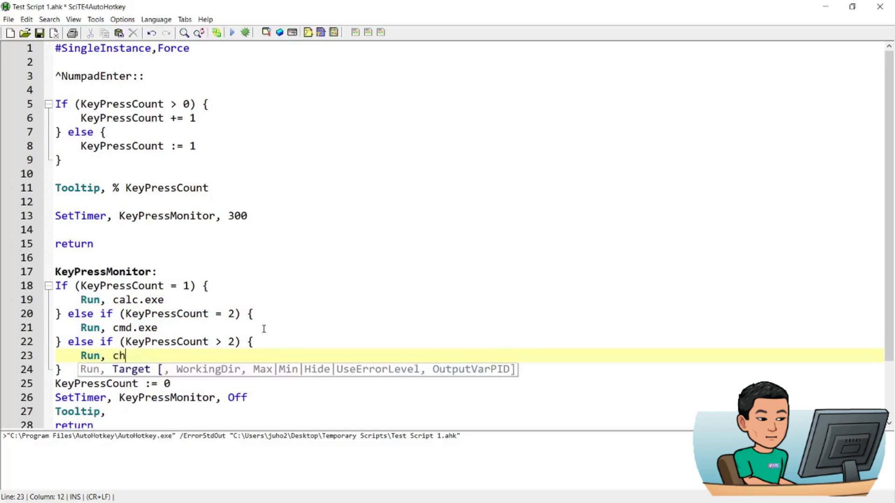
type("rome.exe")
left_click(251, 326)
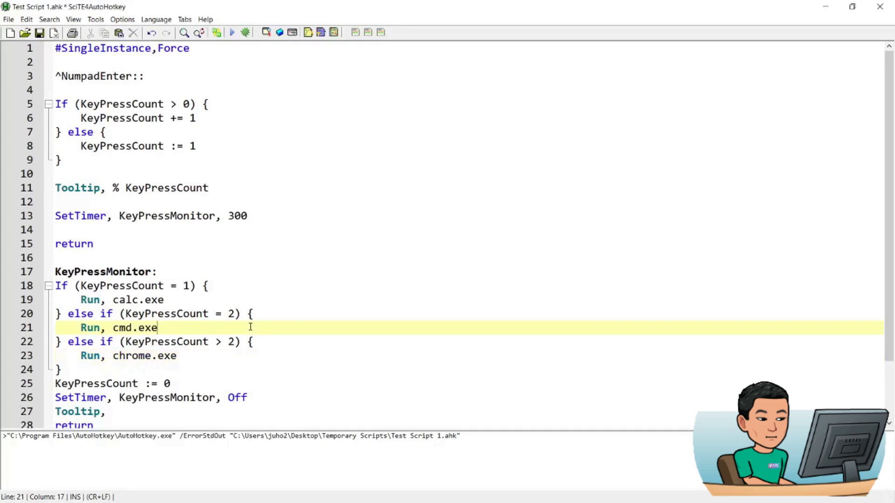
- Replace ^NumpadEnter on line 3 with Rbutton so the hotkey reads Rbutton::
left_click(181, 82)
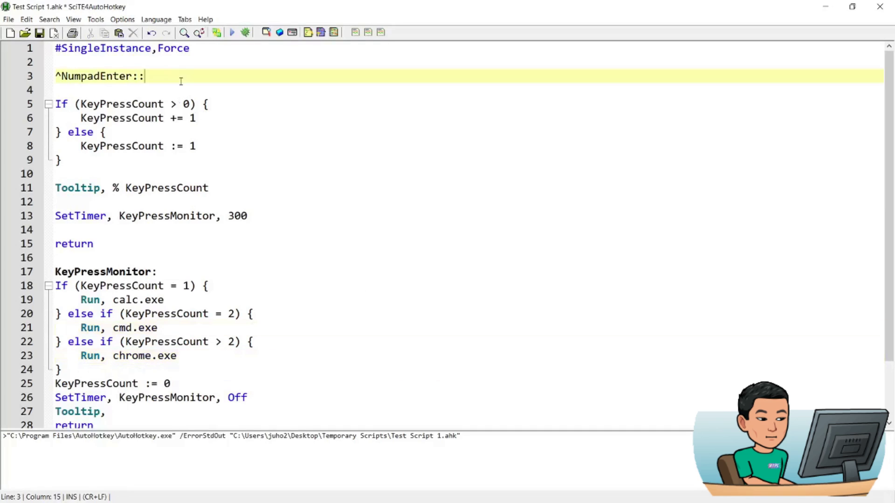
double_click(86, 76)
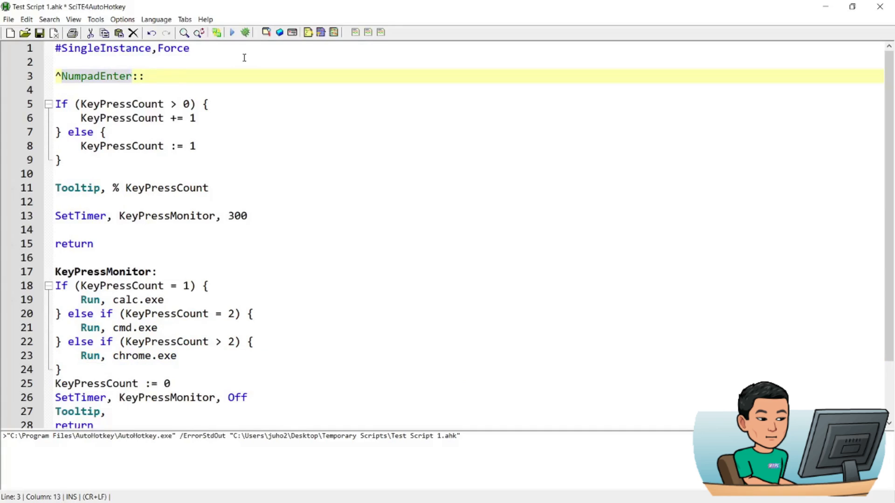
key("Home")
type("Rbut")
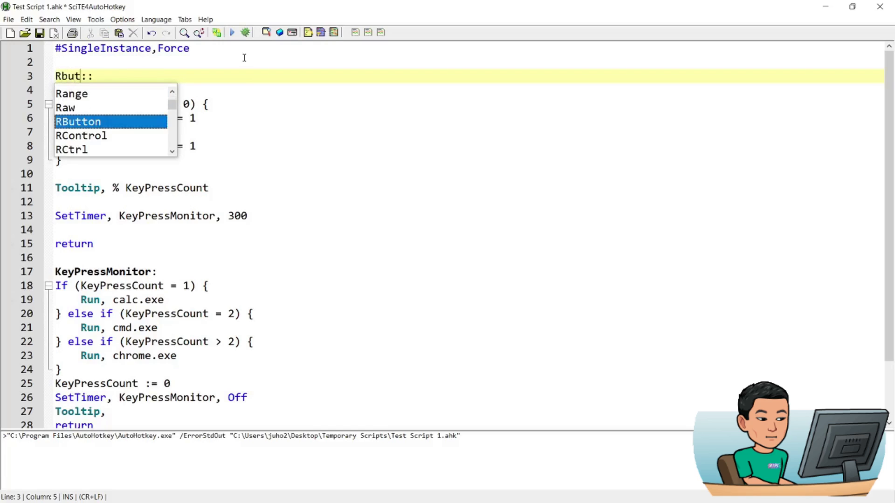
type("ton")
left_click(284, 77)
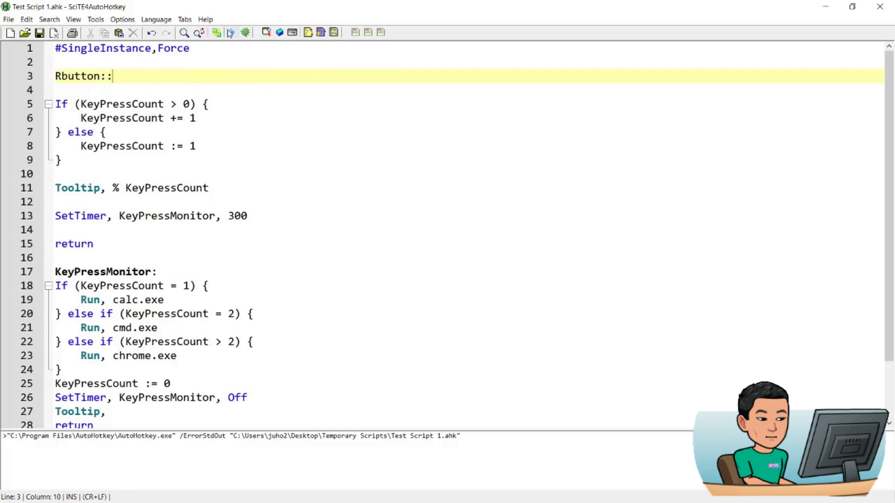
- Right-click once, twice and three times to open Calculator, cmd and Chrome
right_click(384, 106)
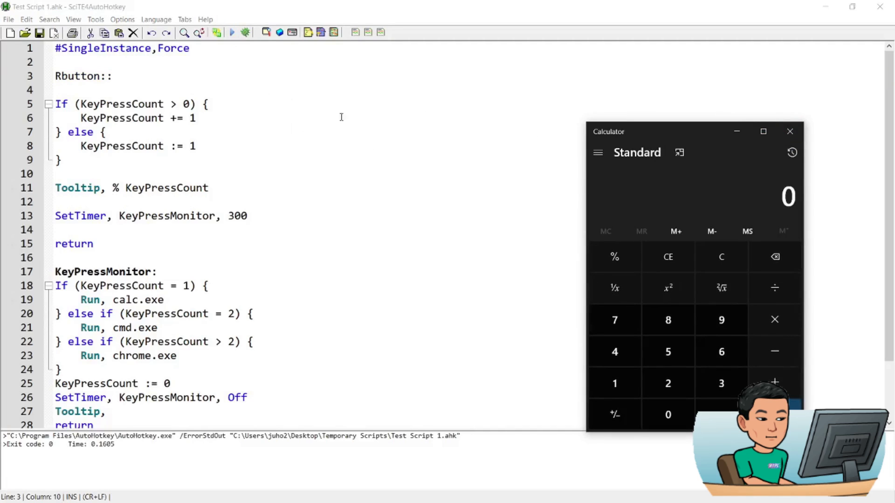
right_click(354, 157)
right_click(354, 157)
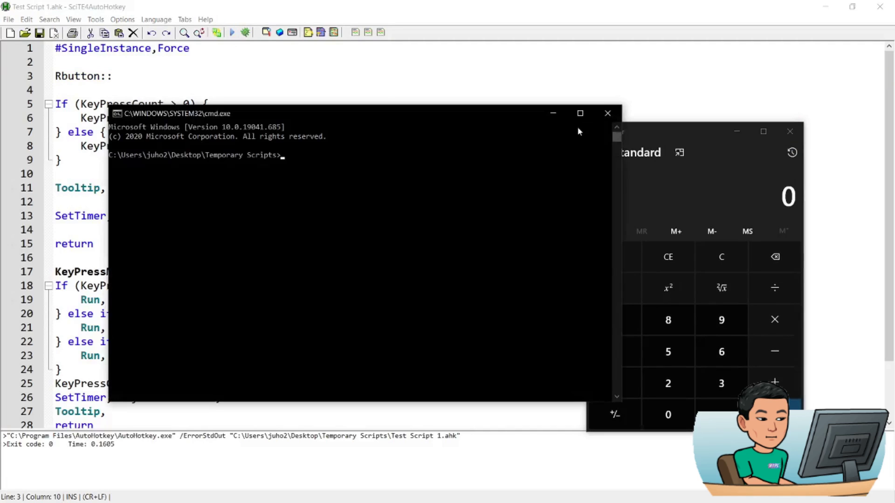
right_click(446, 80)
right_click(446, 80)
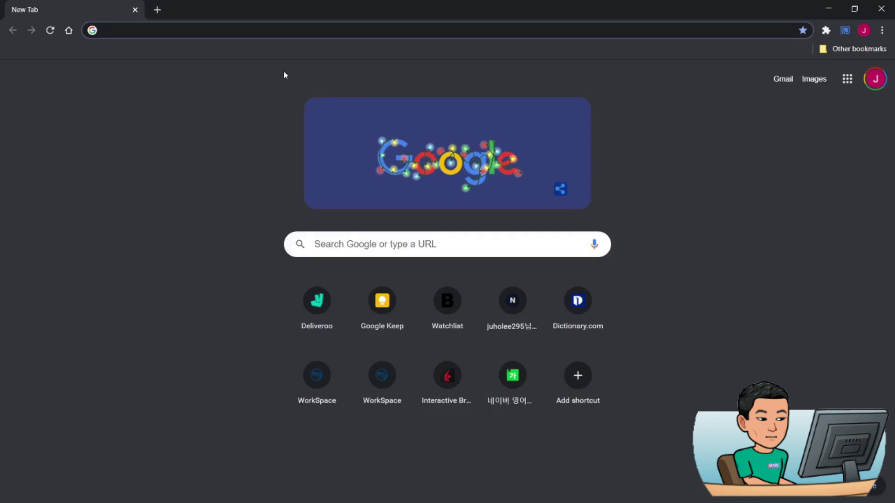
- Load juho-lee.com and pick AutoHotkey Tutorial #2 Part 4 from the Archive list
key("ctrl+l")
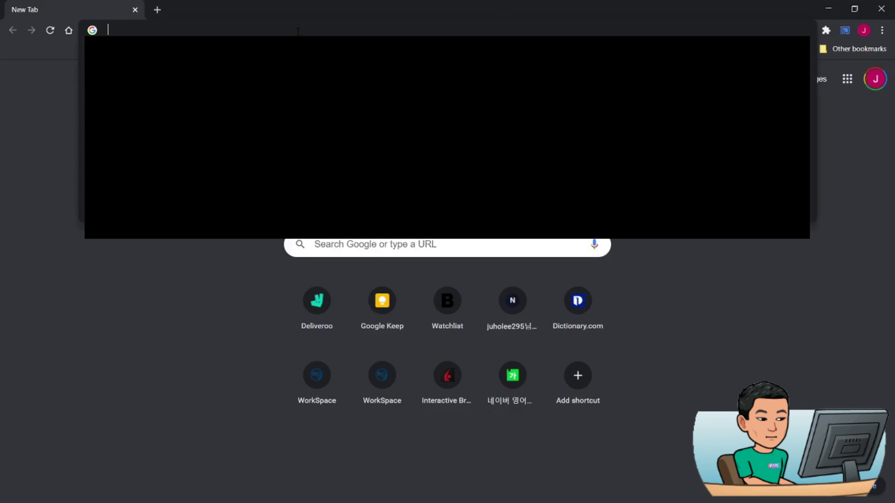
type("juho")
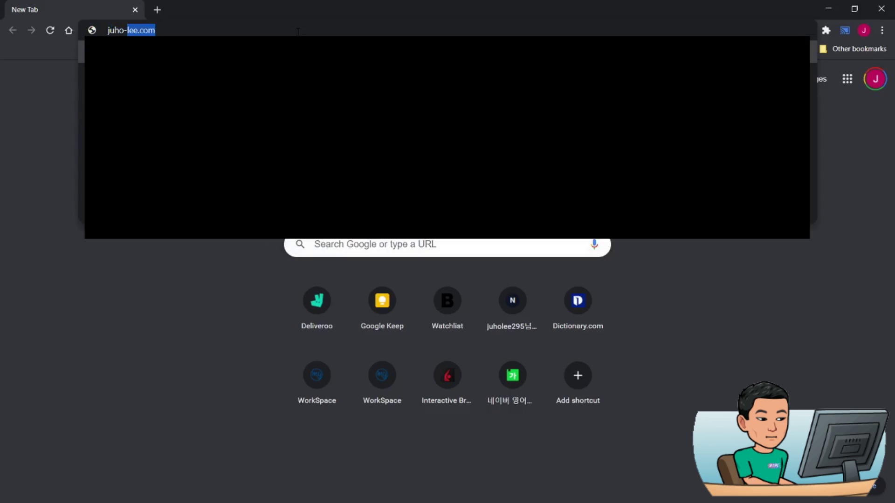
type("-lee.com")
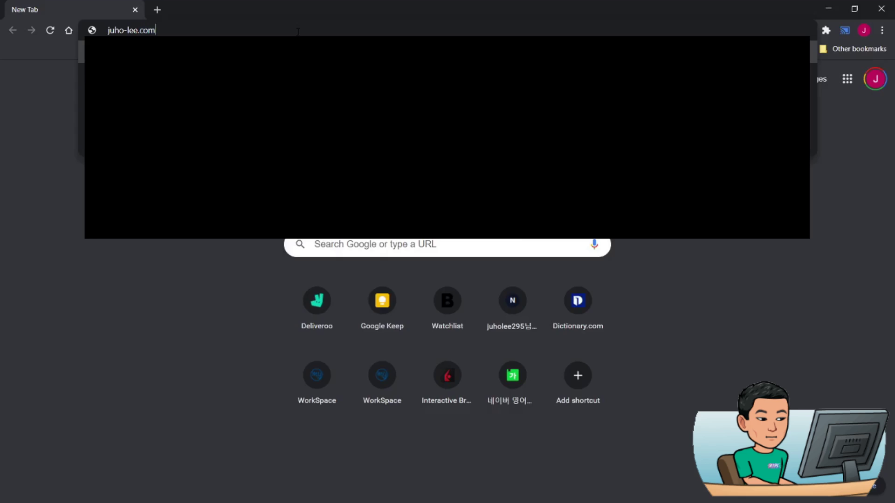
key("Return")
left_click(632, 70)
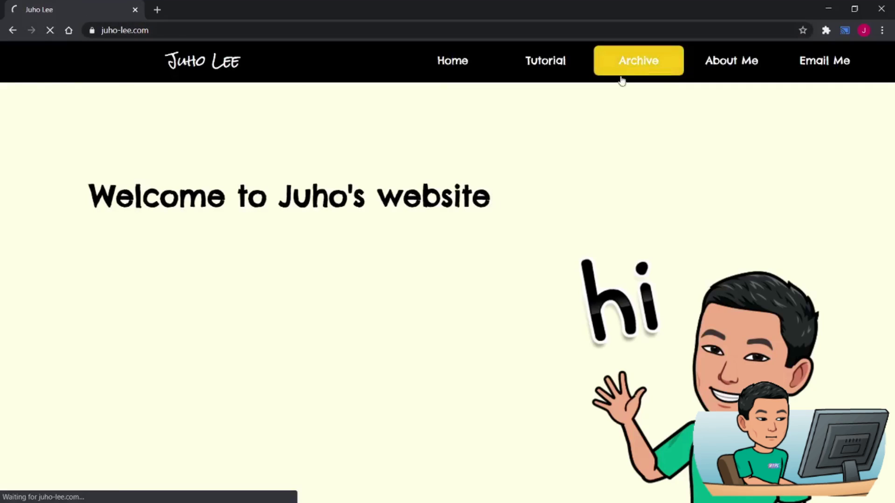
left_click(43, 144)
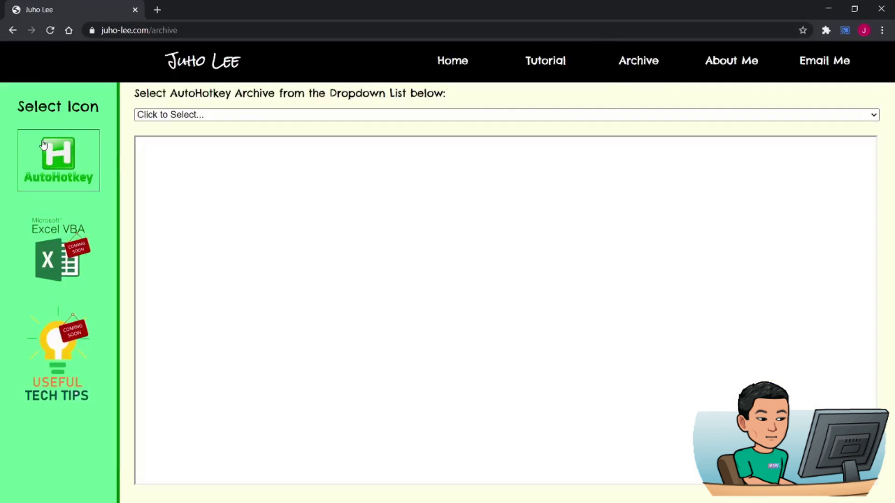
left_click(240, 117)
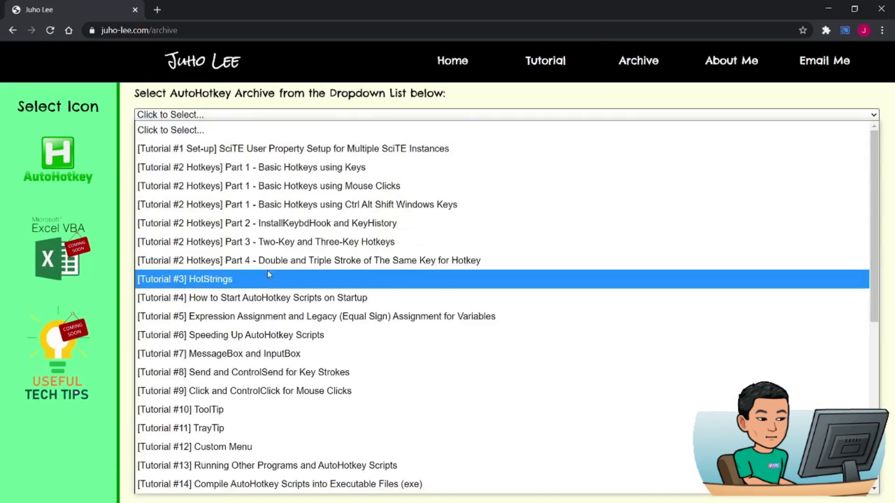
left_click(293, 266)
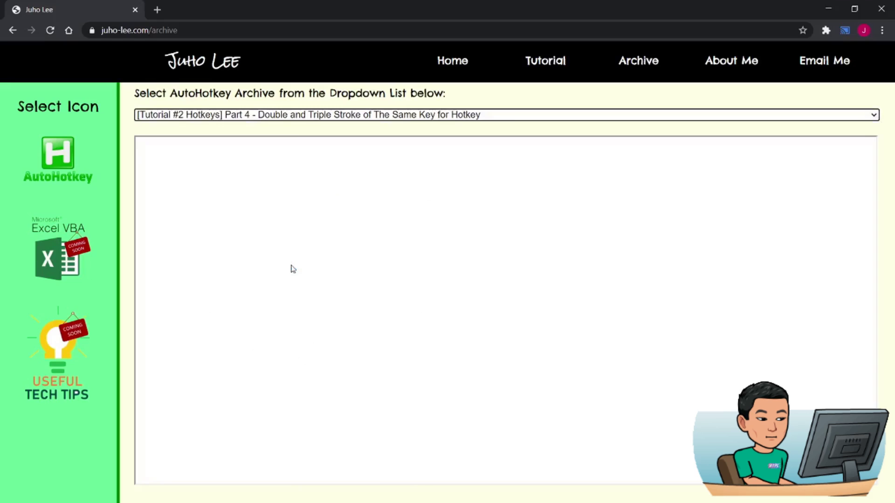